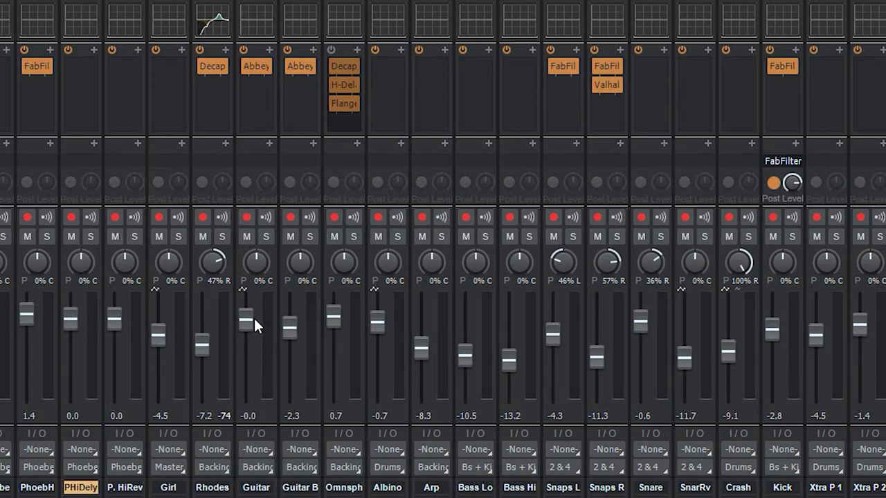
Step: Play the Guitar track in solo, release the solo and listen to it within the full mix
click(266, 236)
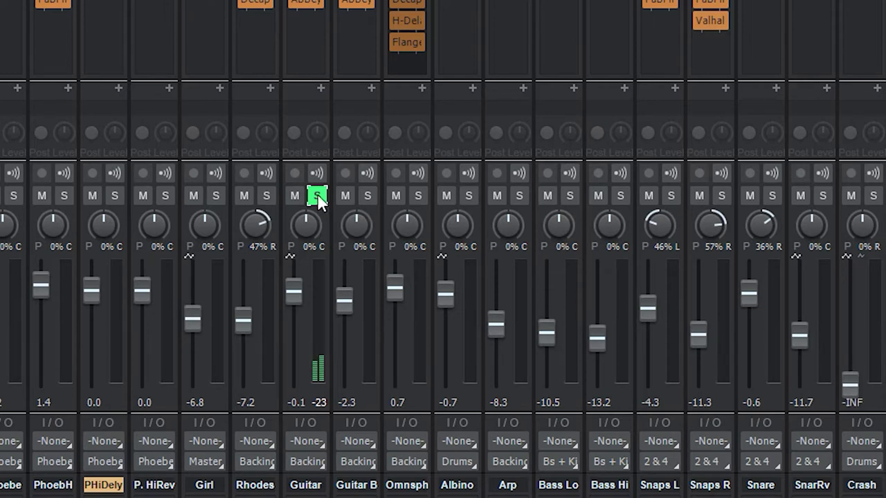
key(space)
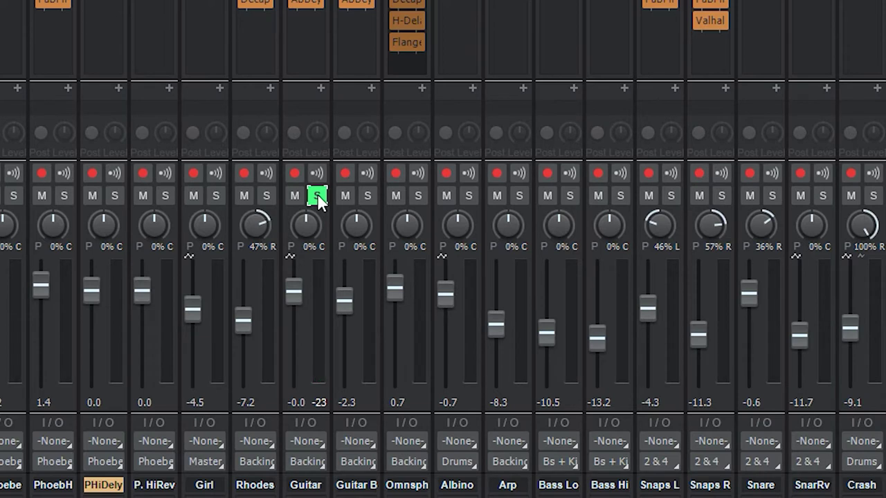
click(318, 199)
key(space)
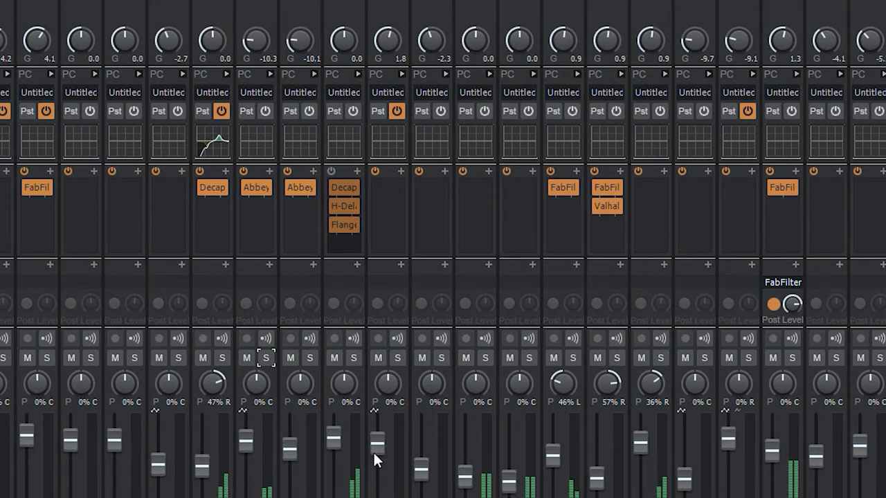
click(267, 358)
click(267, 358)
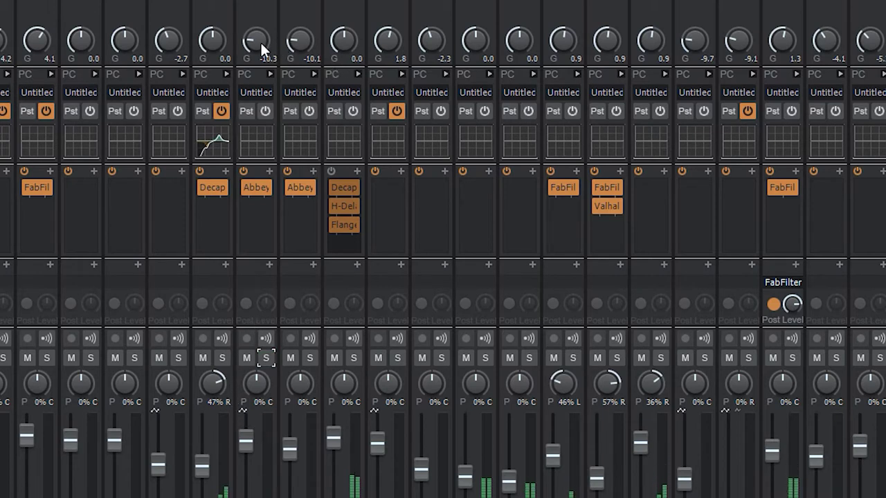
Step: Raise the Guitar channel's gain to -3.4 during playback and bring it back down to -7.8
drag(259, 43, 258, 22)
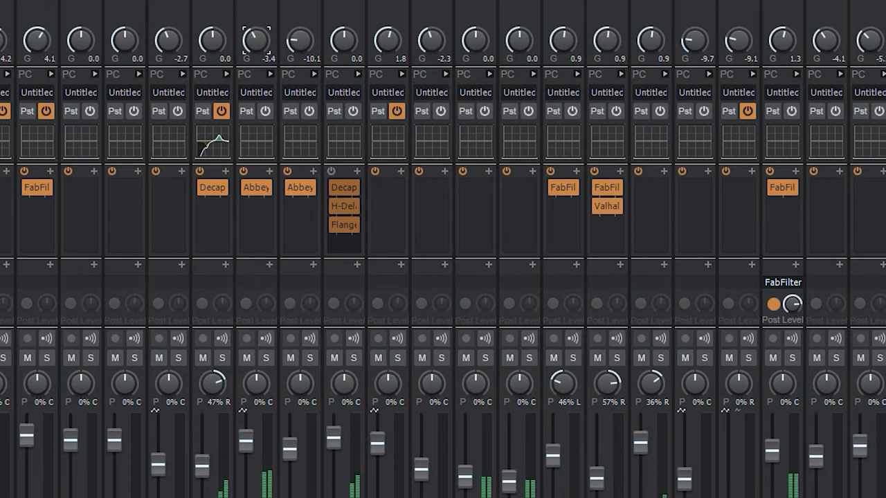
drag(259, 22, 256, 57)
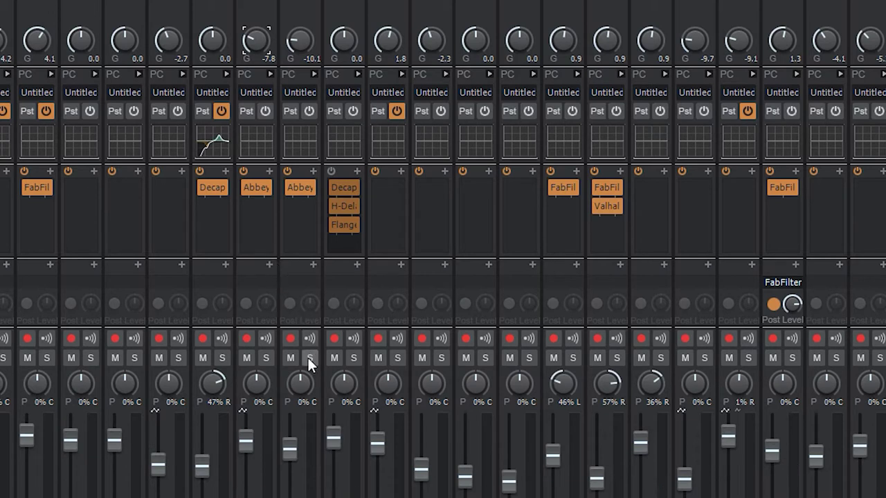
Step: Play back the full mix and check the level meters across the mixer channels
mouse_move(296, 426)
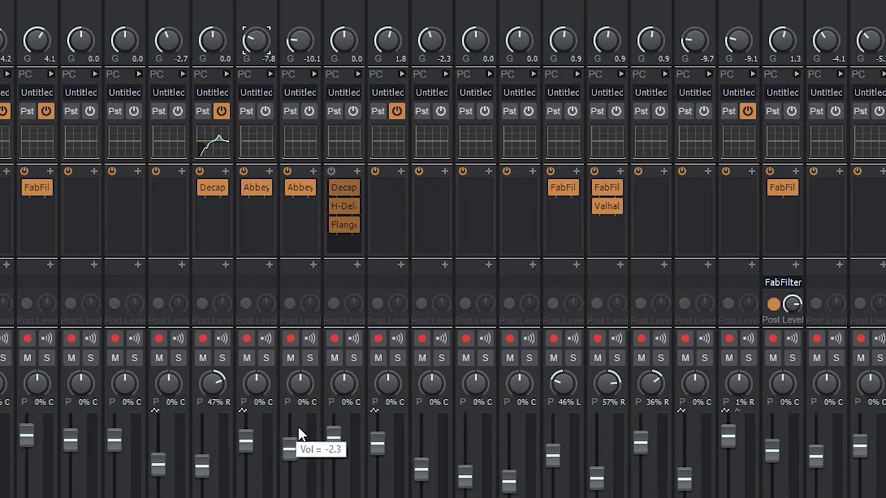
mouse_move(295, 449)
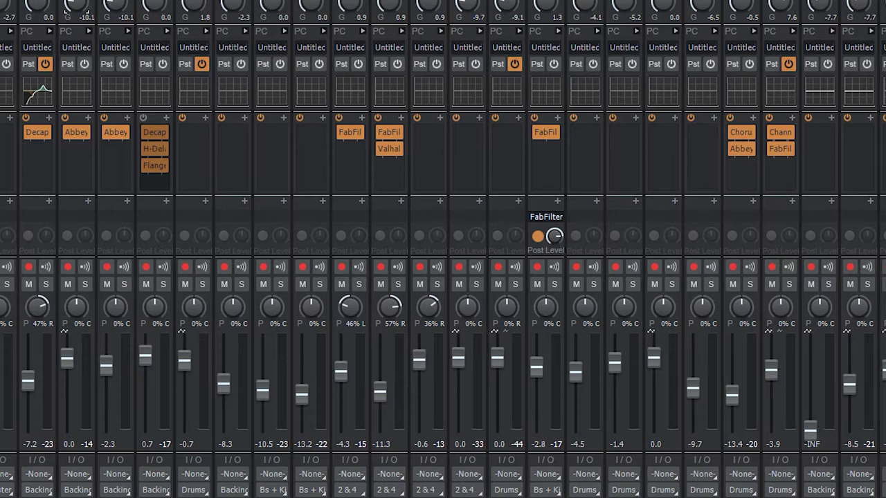
key(space)
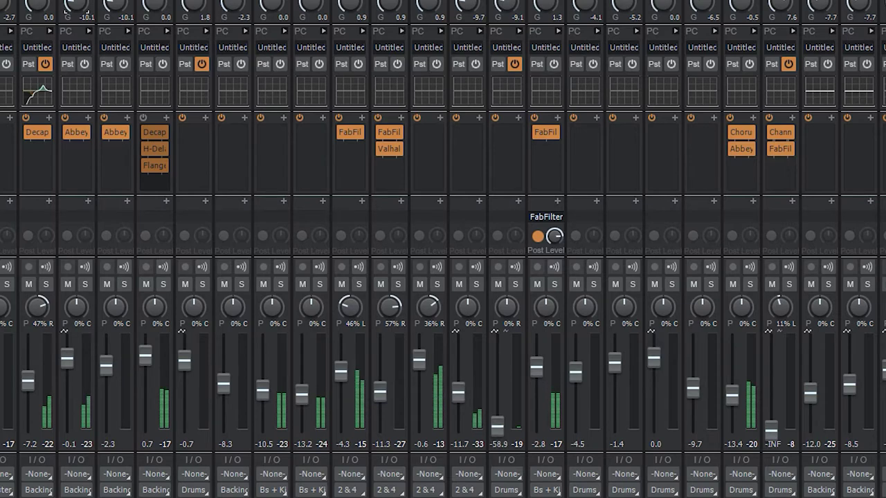
key(r)
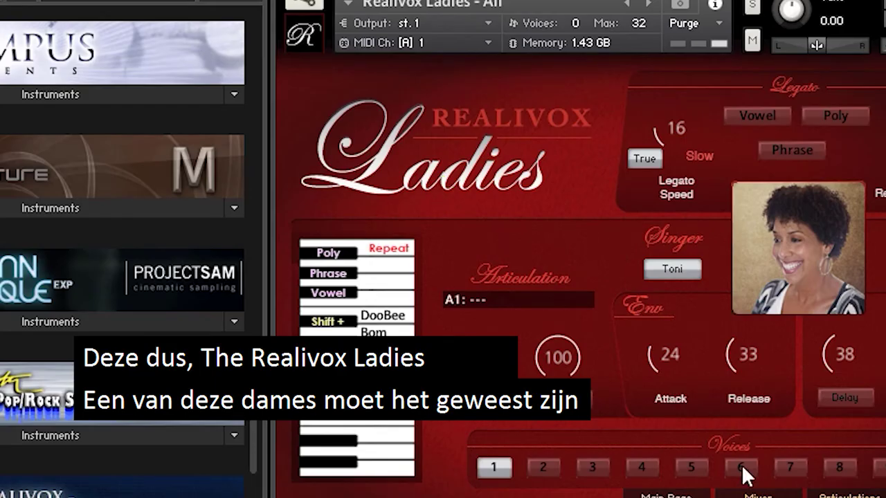
Step: Switch the Realivox Ladies singer to Patty, Julie and Cheryl in turn, ending on Teresa
click(674, 270)
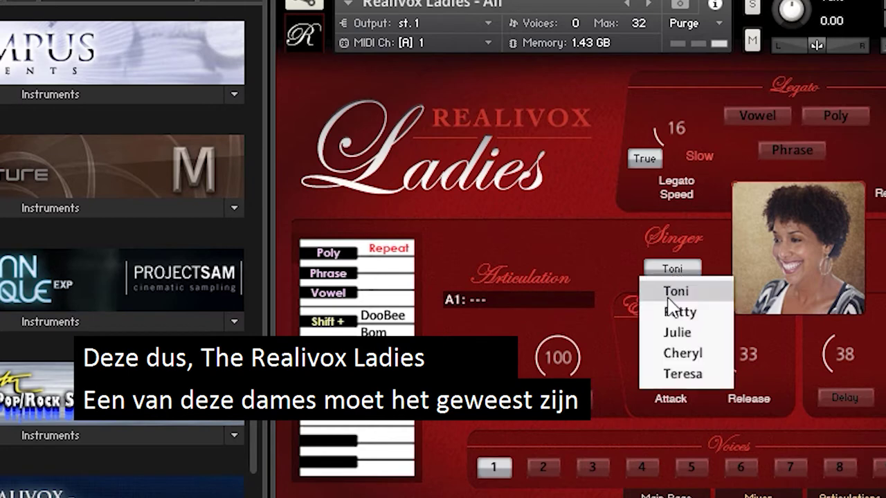
click(672, 313)
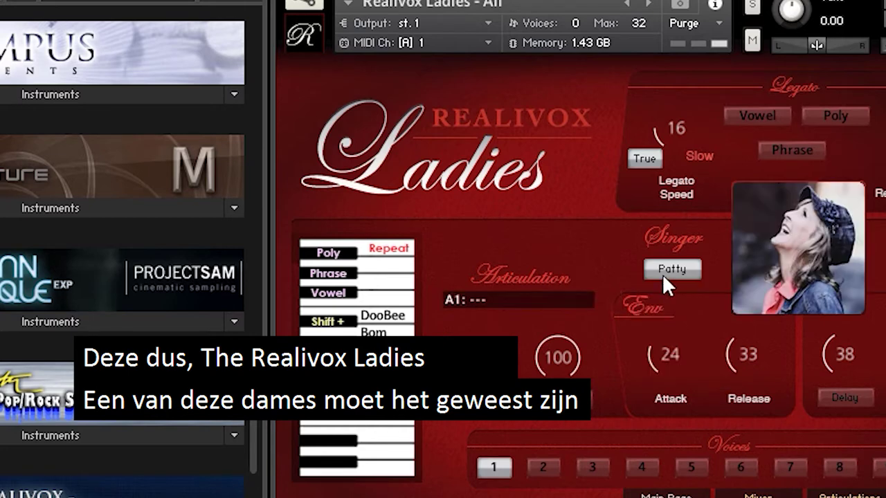
click(668, 270)
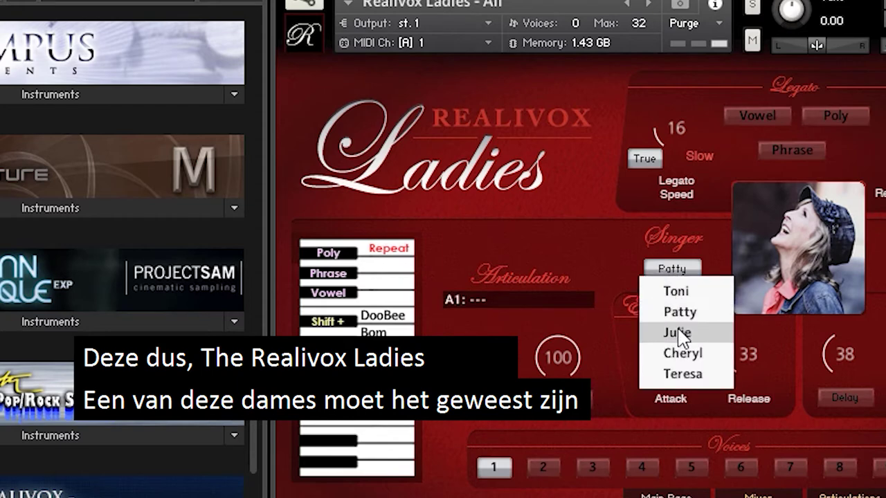
click(676, 332)
click(675, 269)
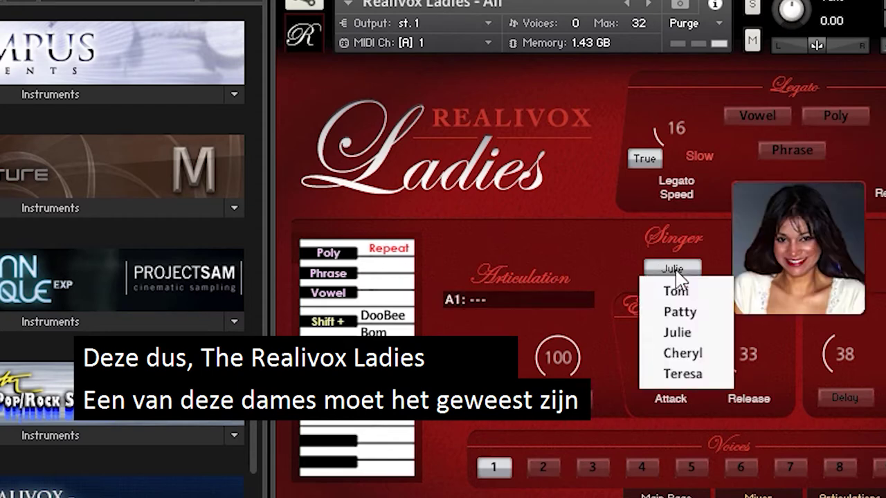
click(676, 351)
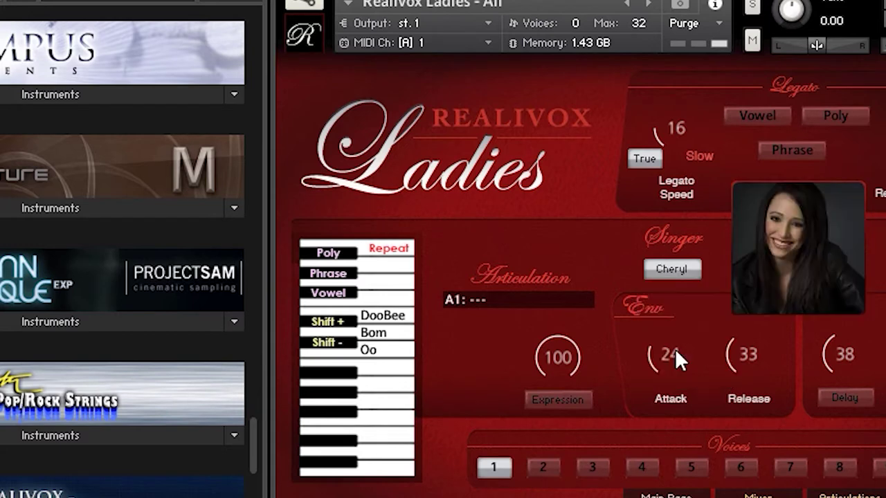
click(670, 271)
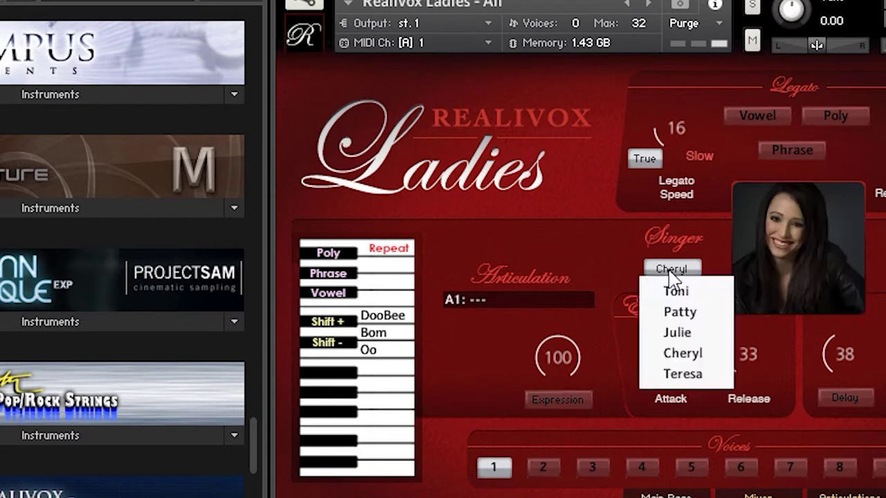
click(681, 385)
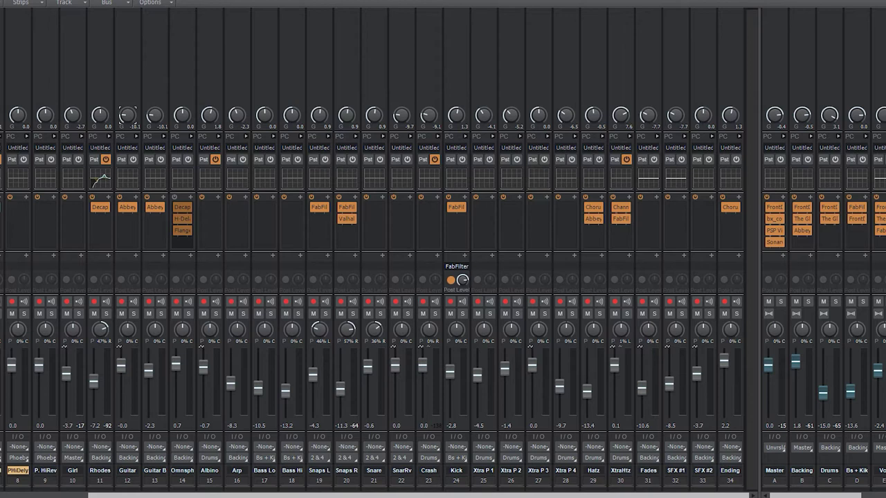
Step: Audition the Rhodes channel in solo and in the full mix, and raise its volume to -6.2
click(99, 470)
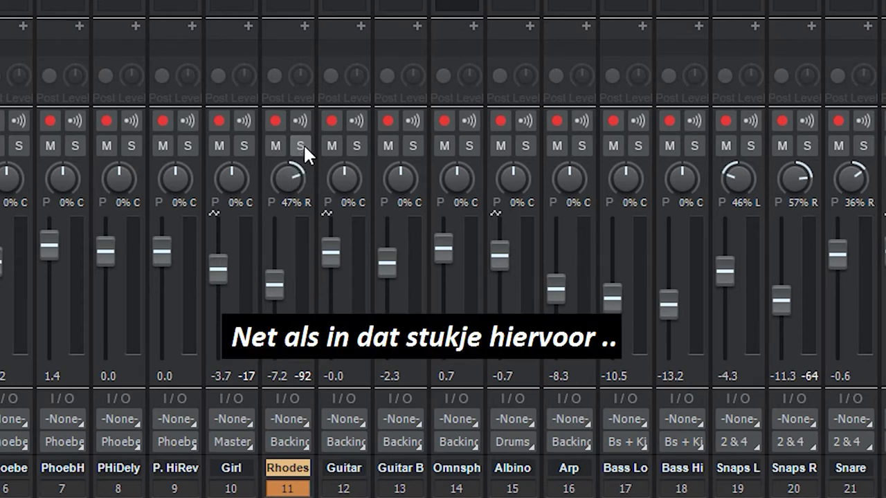
click(300, 145)
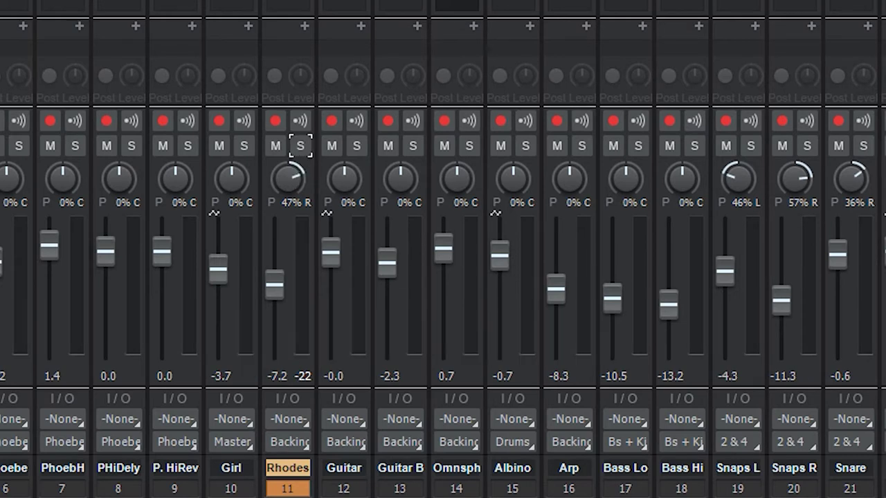
key(space)
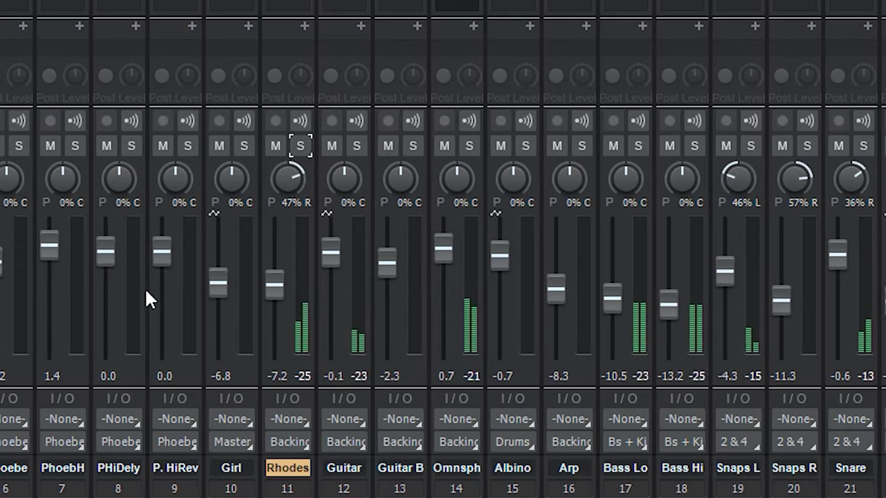
mouse_move(271, 289)
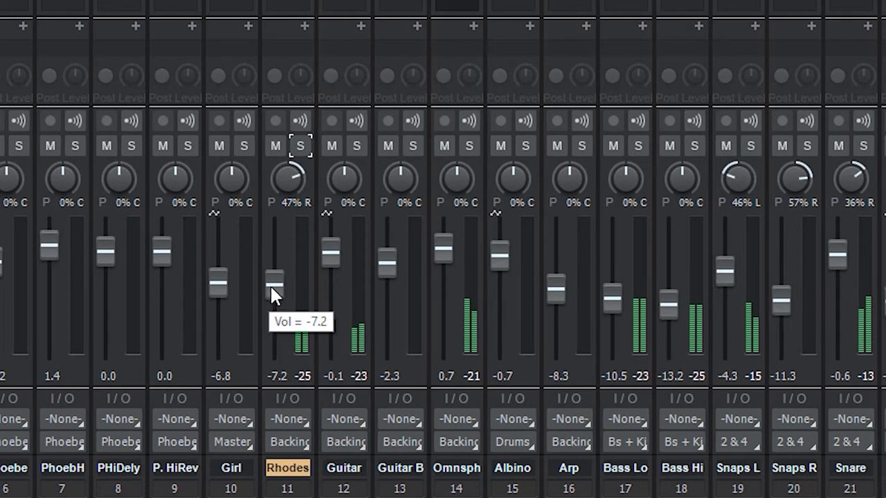
drag(270, 289, 271, 271)
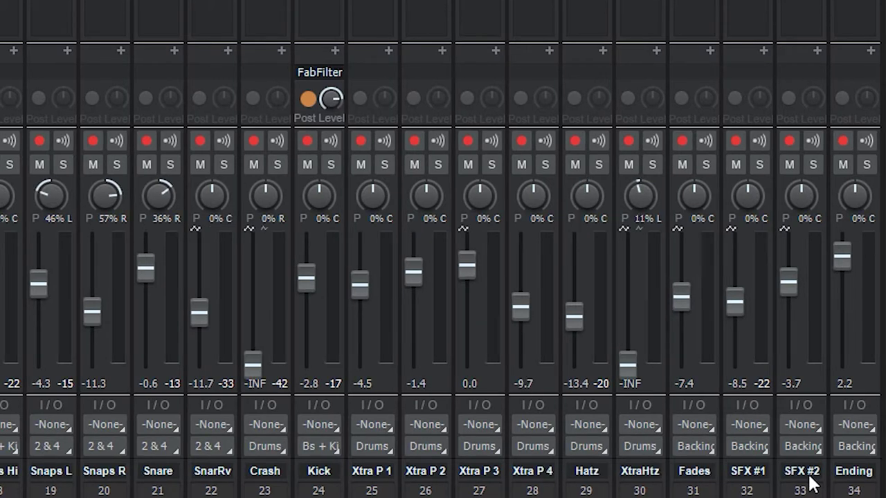
Step: Play the SFX #1 channel in solo, release the solo and listen to it within the full mix
click(764, 165)
key(space)
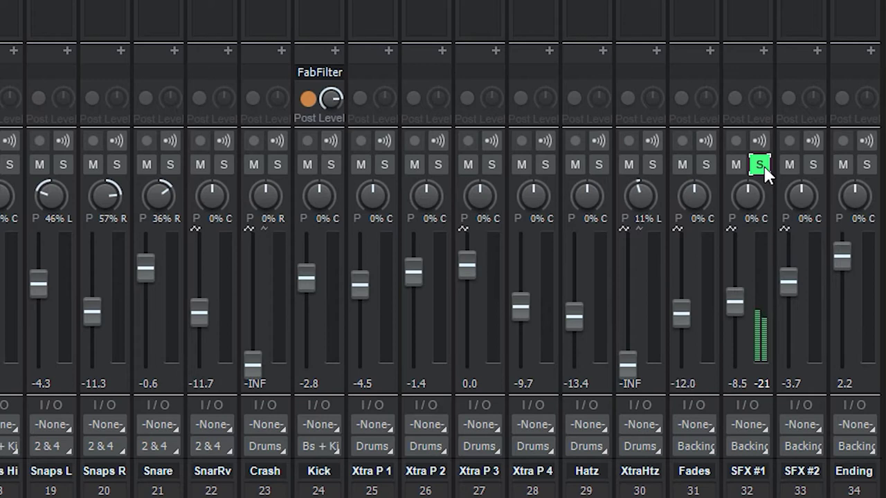
key(space)
click(760, 164)
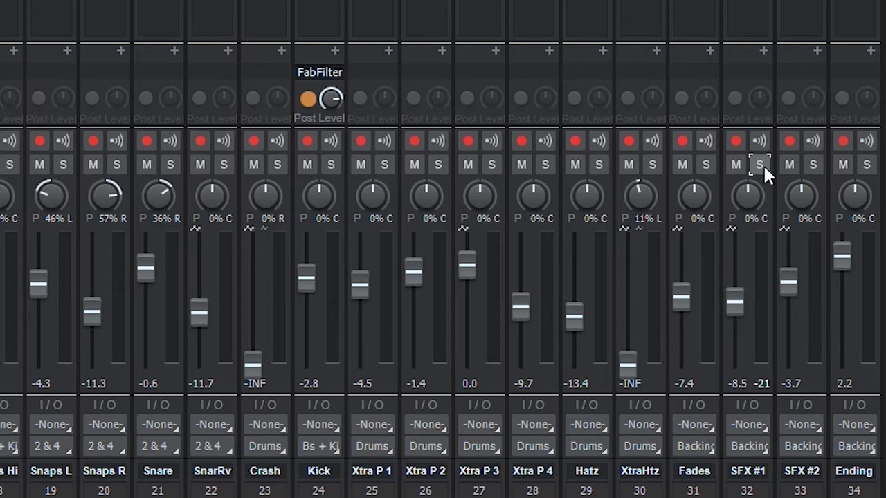
key(space)
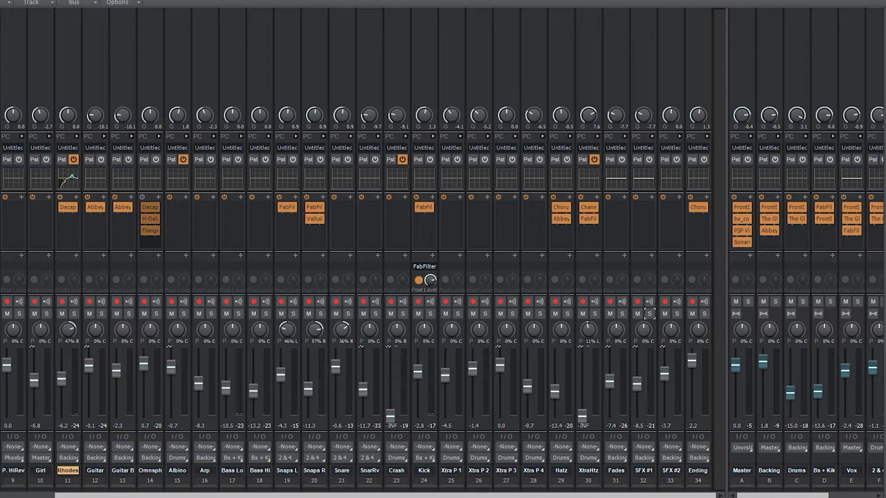
Step: Play the Phoebe vocal channel in solo and release the solo again
drag(215, 495, 52, 495)
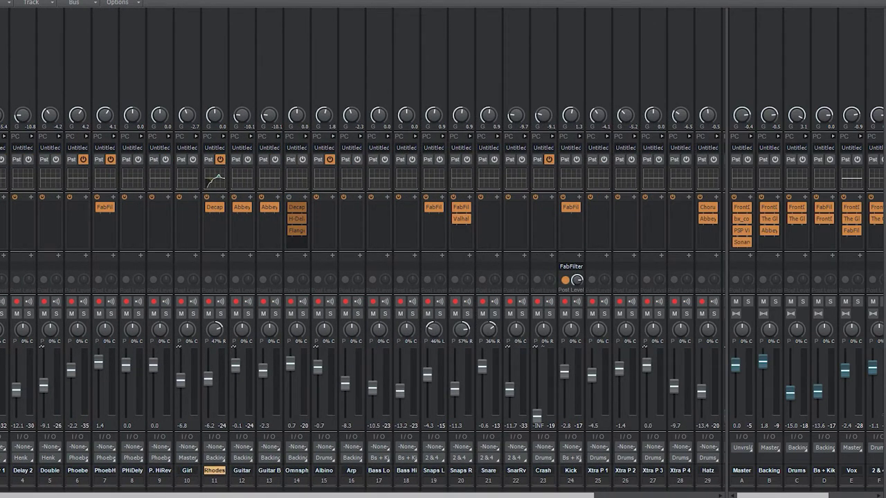
drag(782, 496, 827, 496)
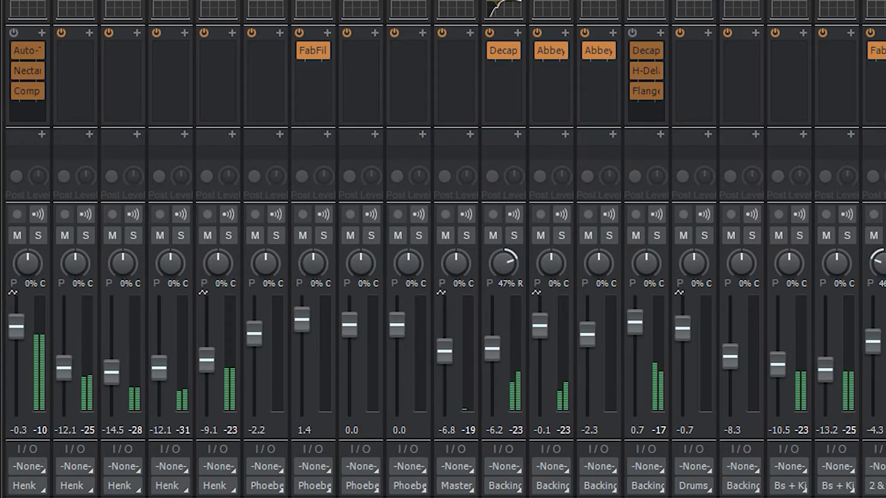
ctrl+click(207, 214)
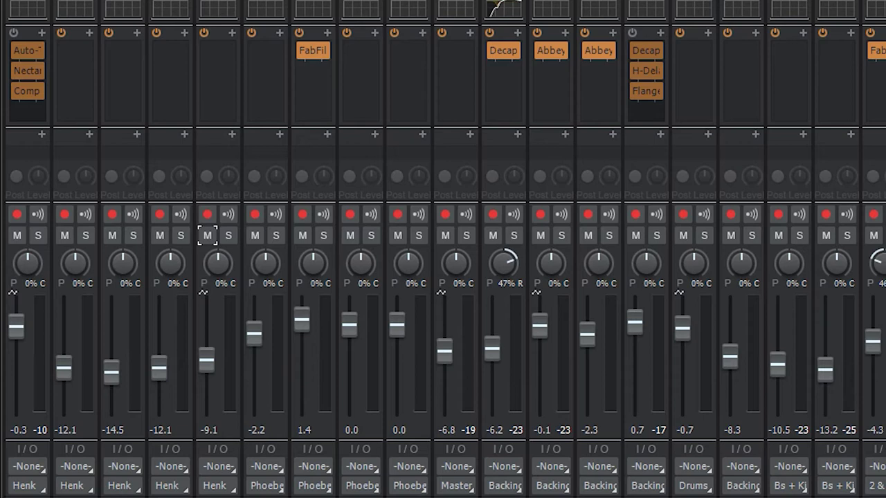
click(276, 236)
key(space)
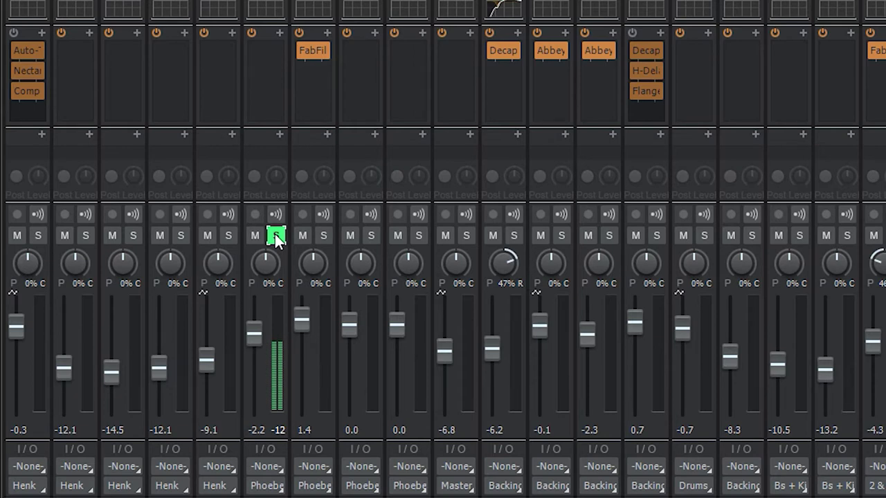
click(275, 234)
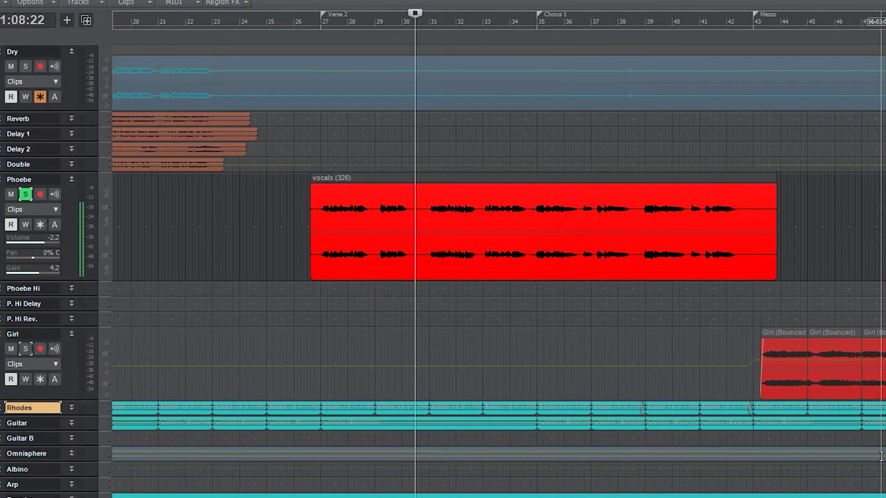
Step: Select the vocals (326) clip and audition it from the phrase at bar 39 and from the start of Chorus 1
click(528, 221)
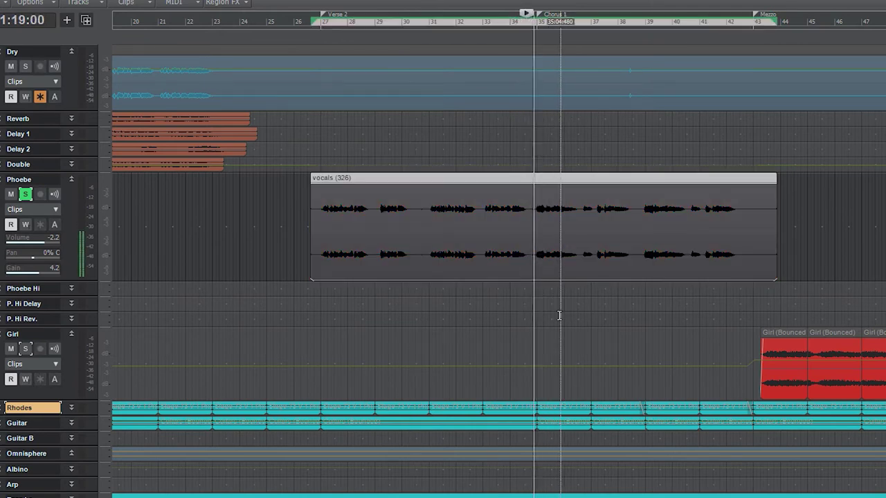
key(space)
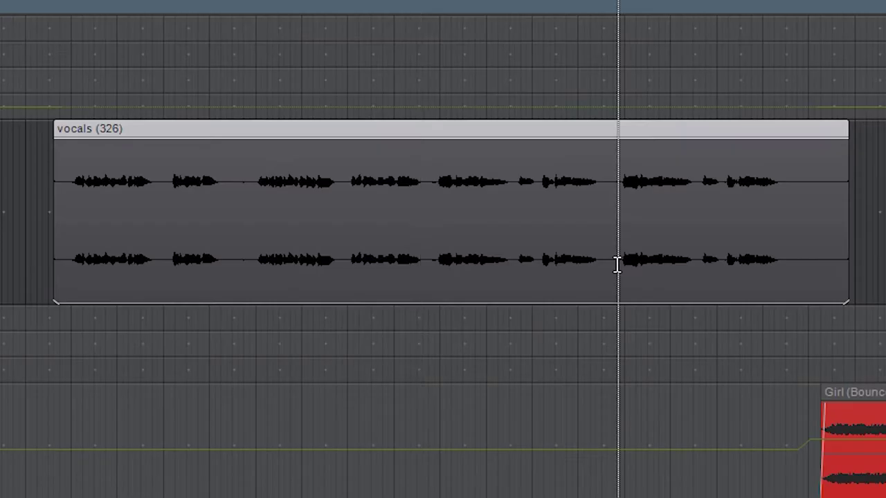
key(space)
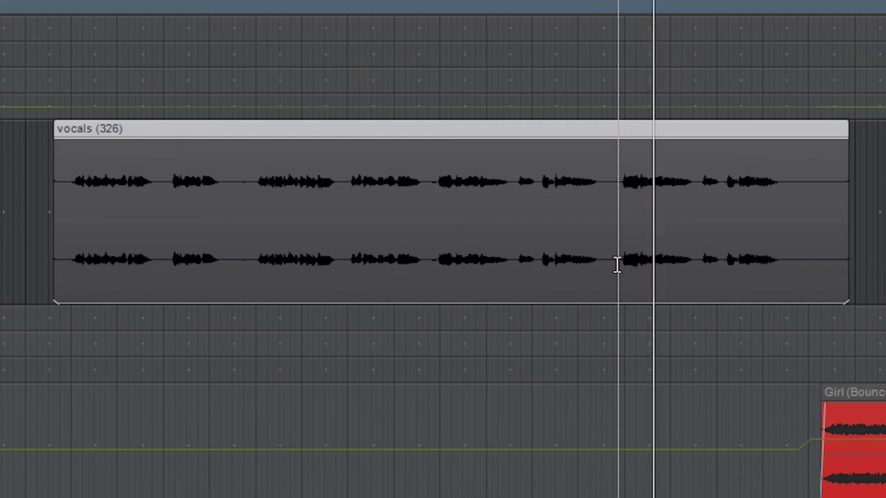
key(space)
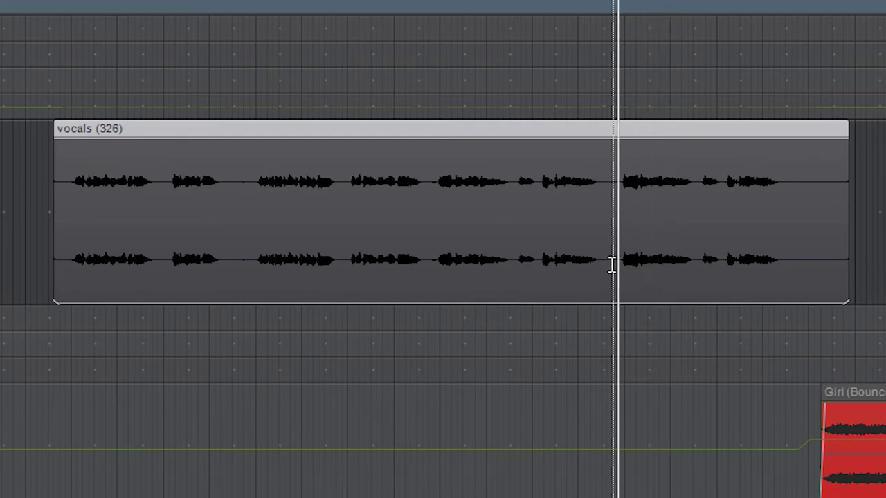
click(431, 219)
key(space)
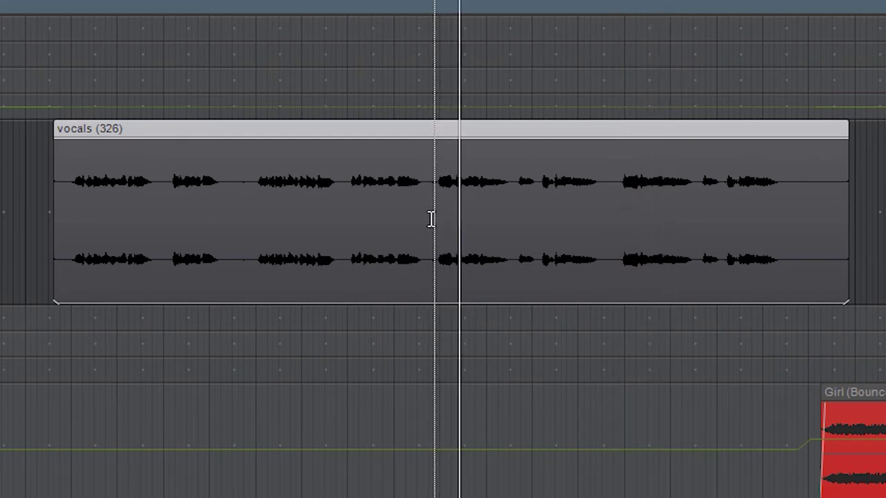
Step: Split the vocals (326) clip before and after its fifth phrase and delete the piece between the cuts
key(space)
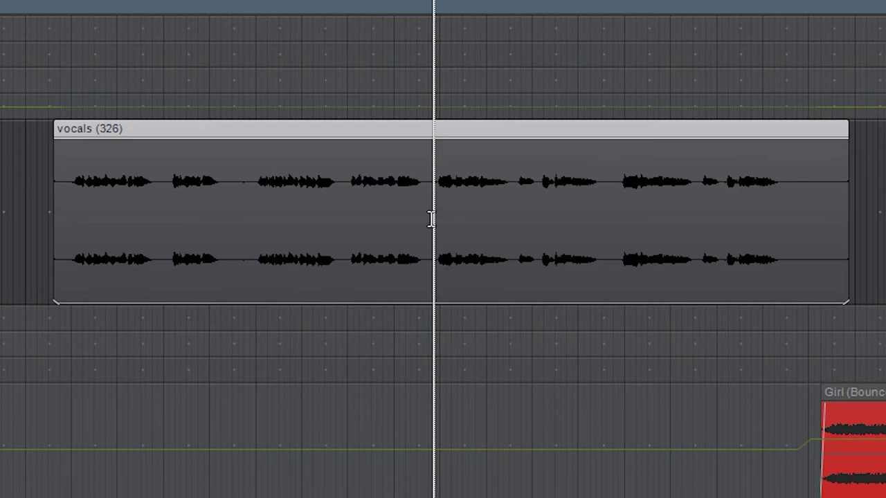
key(t)
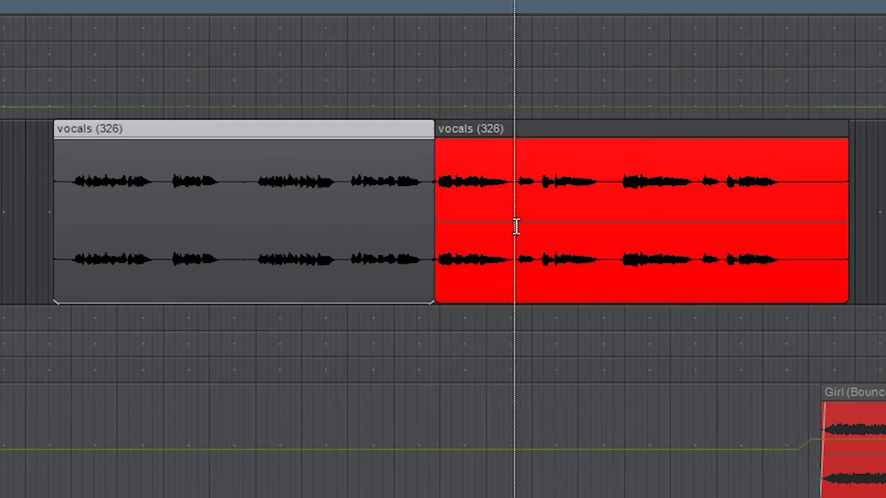
key(t)
key(Delete)
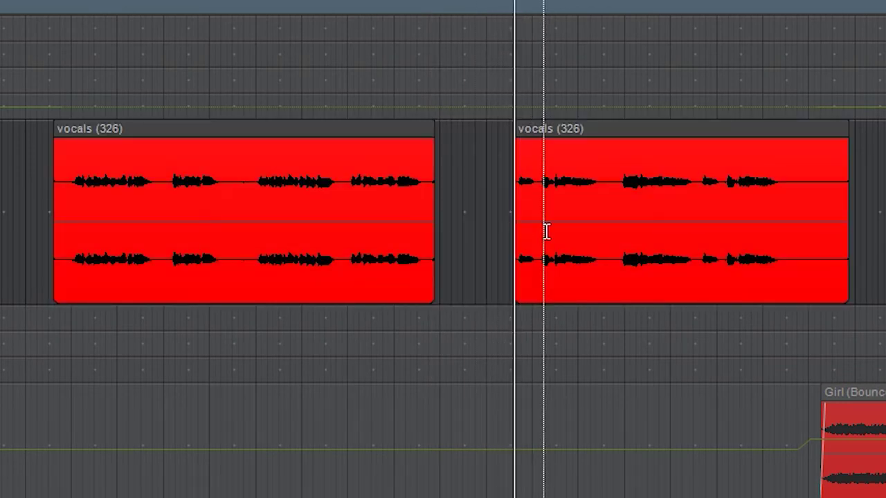
Step: Audition the repeat of the deleted phrase and split the remaining vocals (326) clip at its start and end to isolate it
click(616, 236)
key(space)
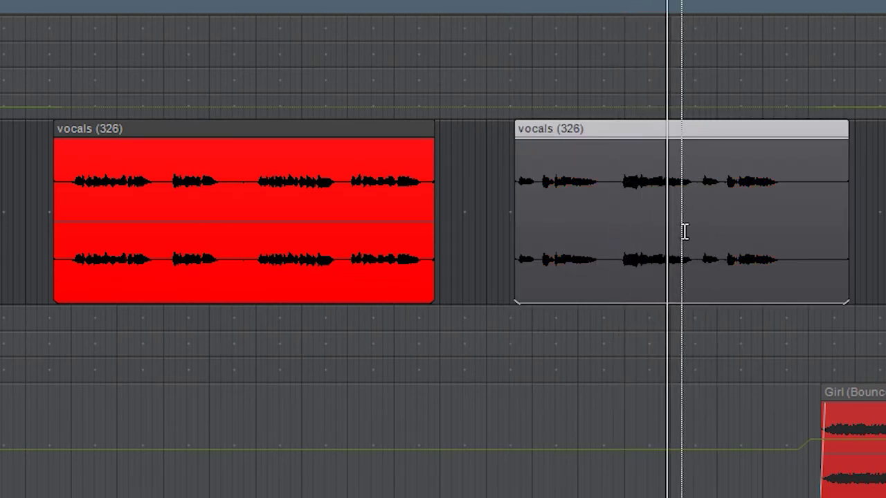
key(space)
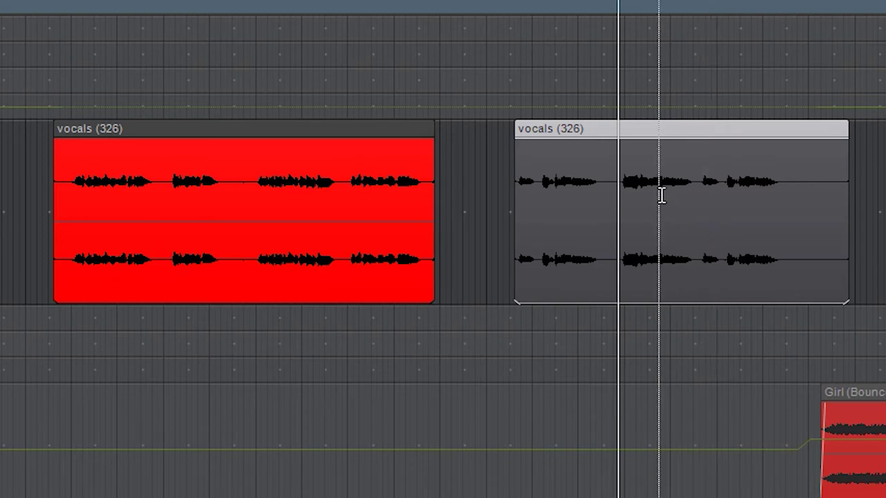
click(692, 204)
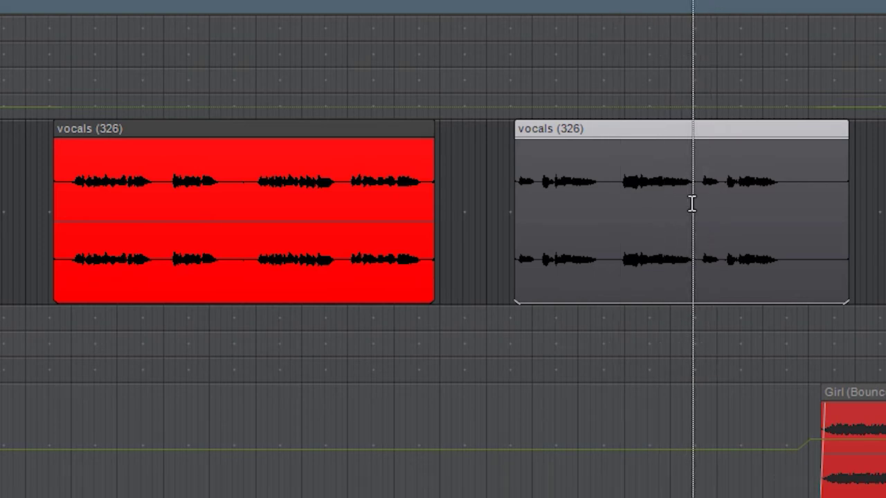
key(alt+x)
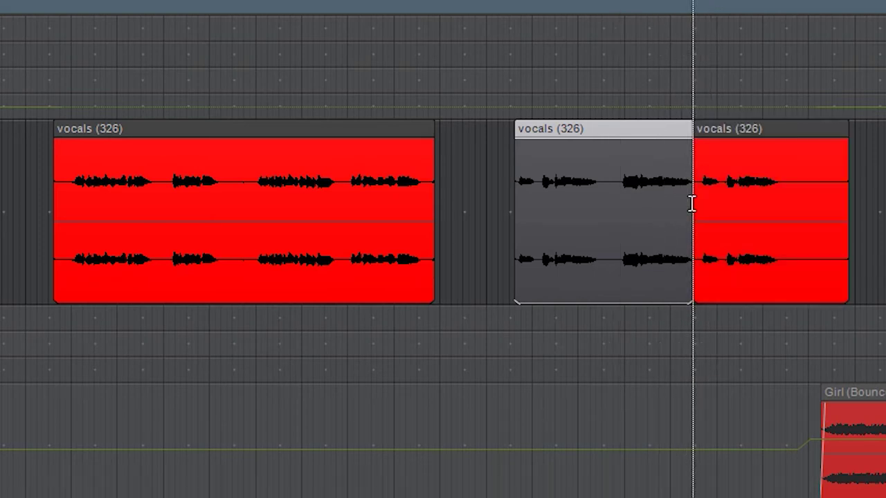
click(621, 206)
key(alt+x)
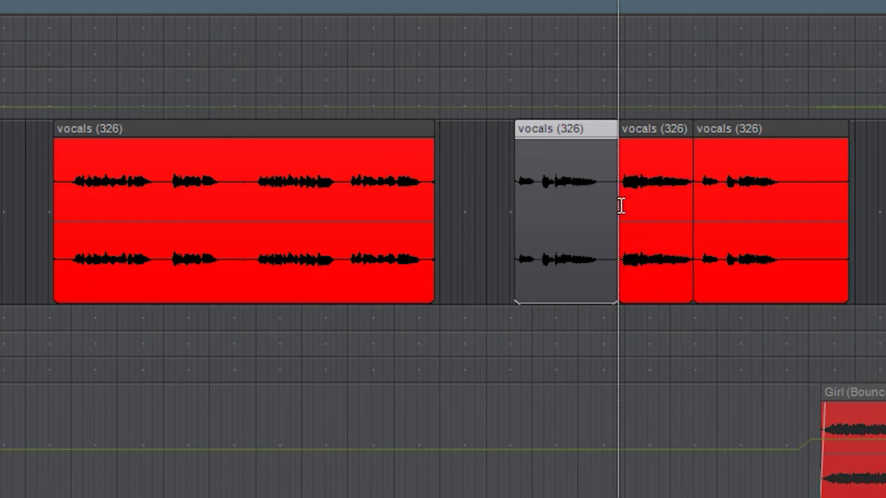
Step: Copy the isolated phrase into the gap, audition it and extend its end to meet the following vocals (326) clip
click(658, 134)
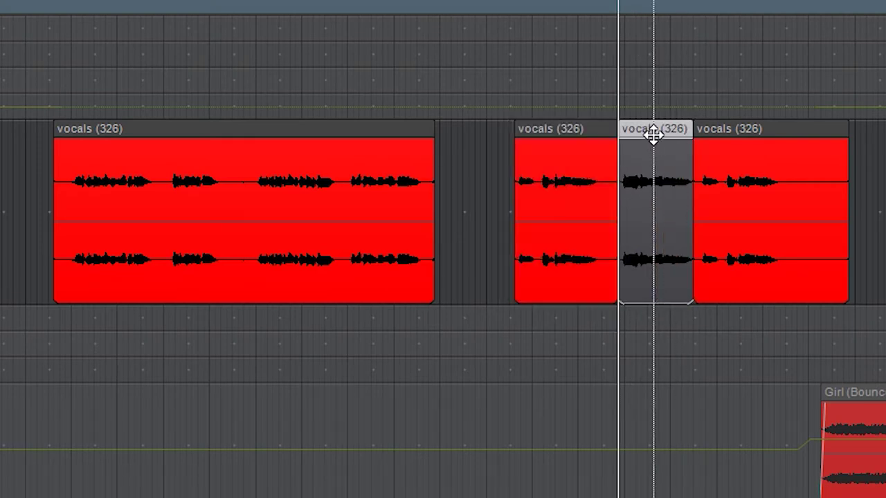
drag(654, 135, 477, 333)
drag(460, 333, 469, 289)
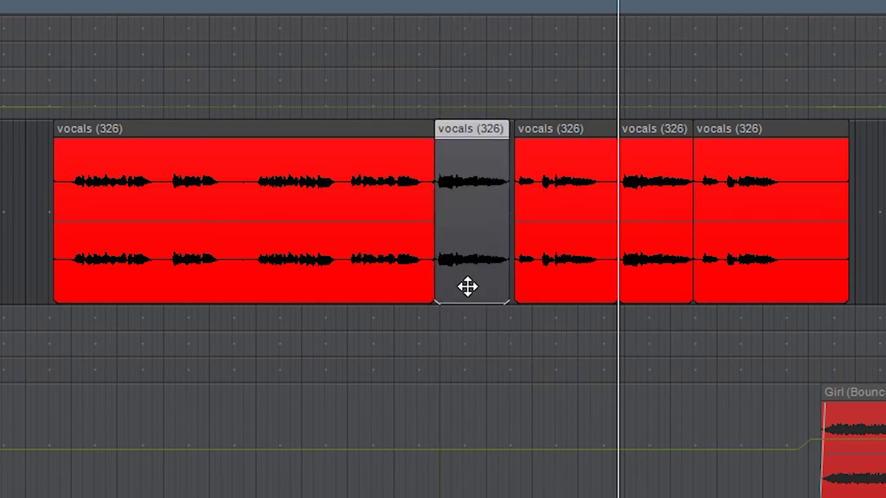
click(392, 321)
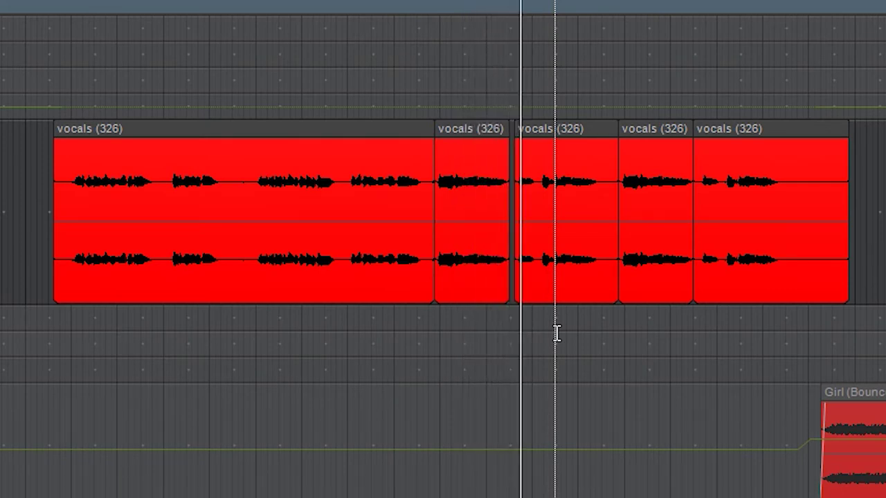
key(space)
click(510, 222)
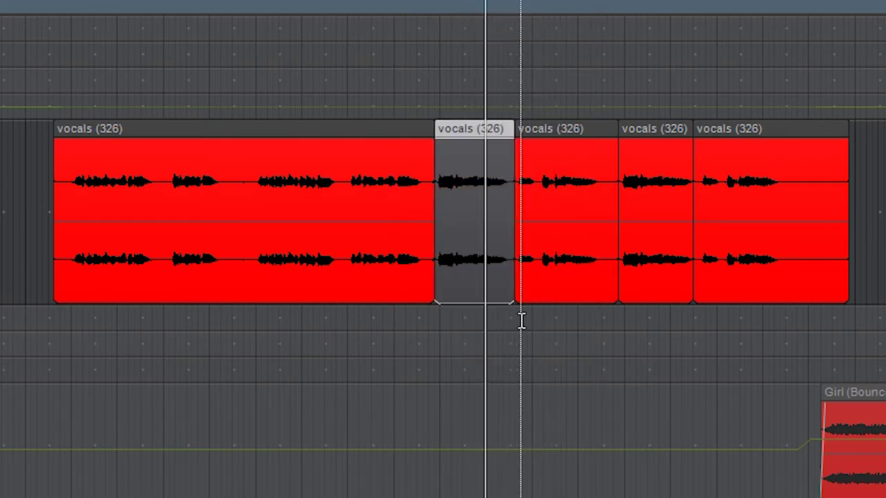
Step: Audition the join between the copied phrase and the vocals (326) clip that follows it at a closer zoom
click(537, 217)
key(Right)
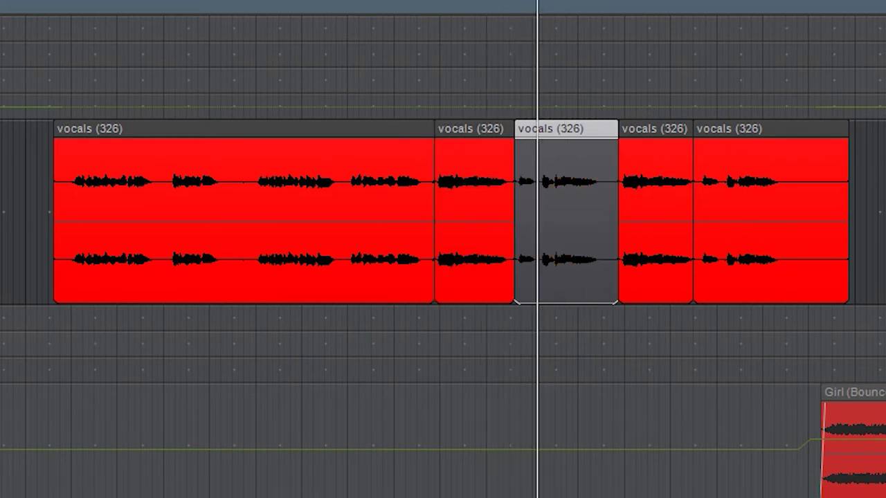
key(z)
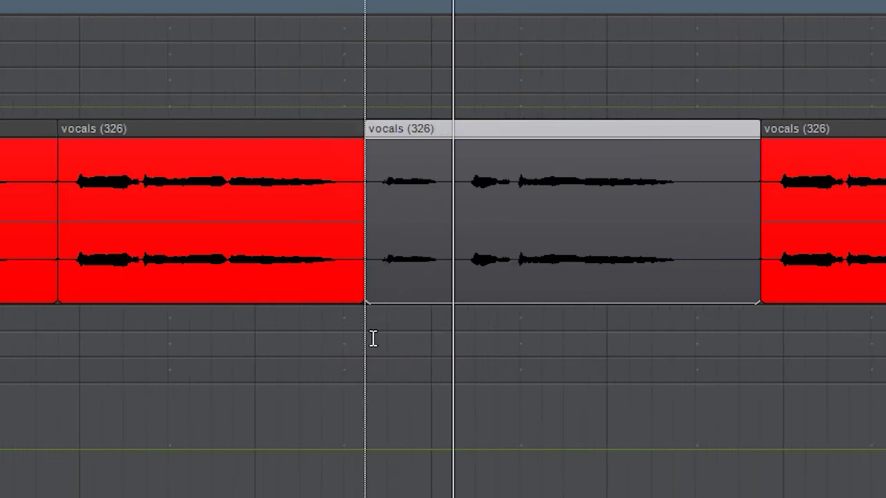
click(372, 339)
key(space)
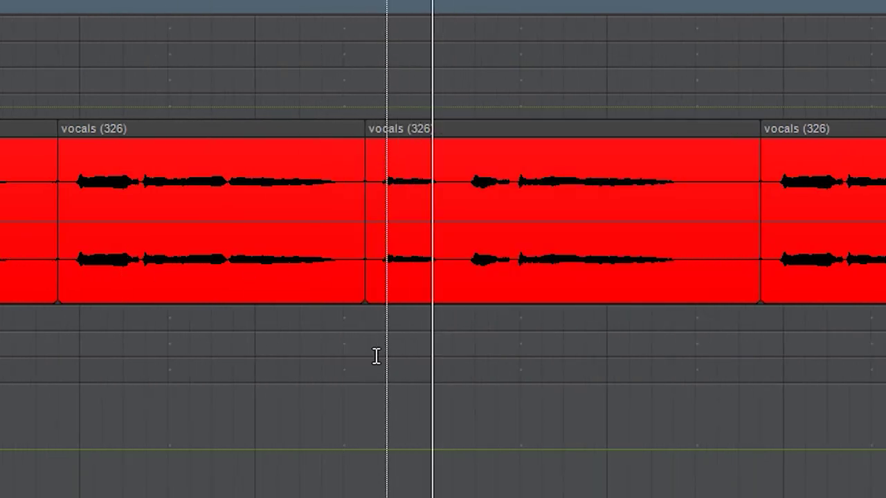
key(space)
key(space)
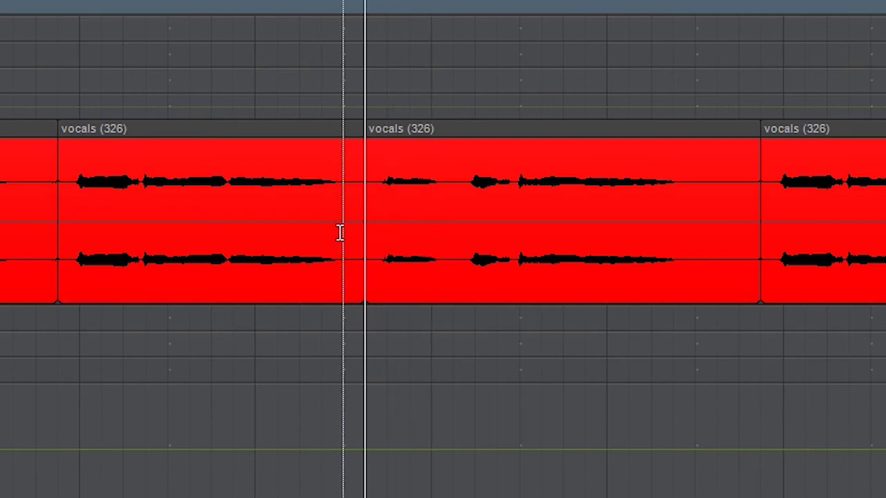
key(space)
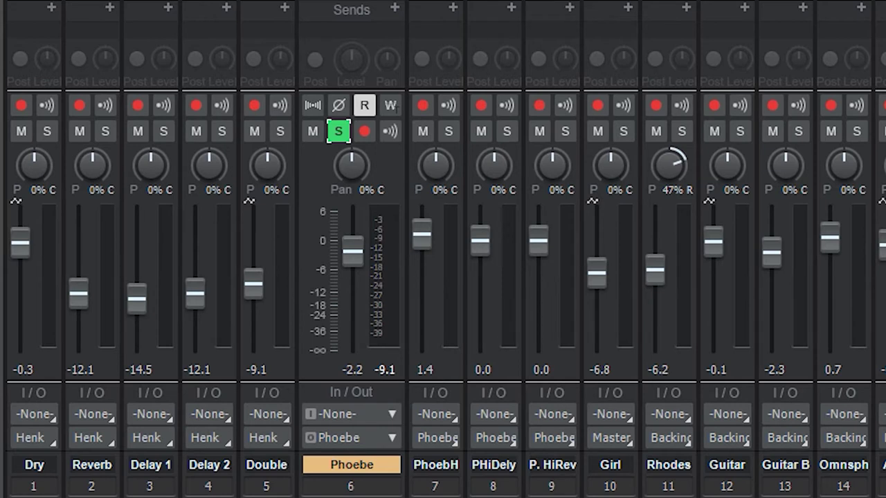
Step: Release the solo on the Phoebe channel and listen to the edited vocal in the full mix
click(339, 131)
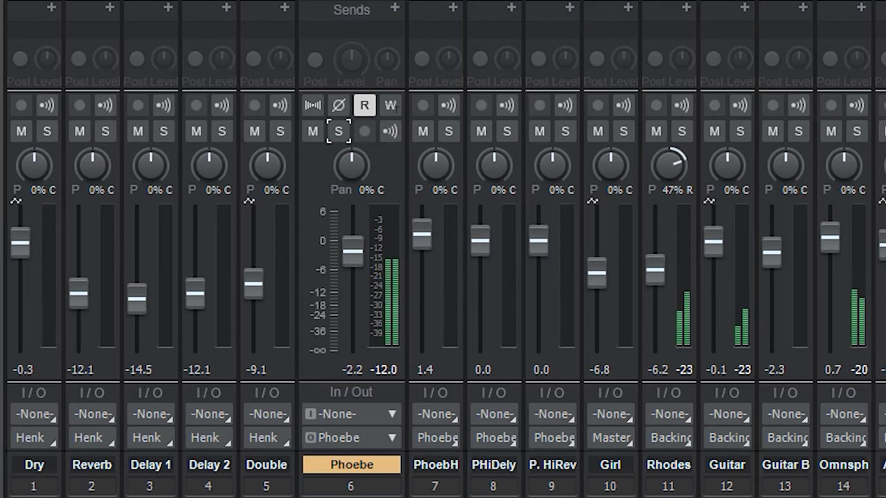
key(shift+r)
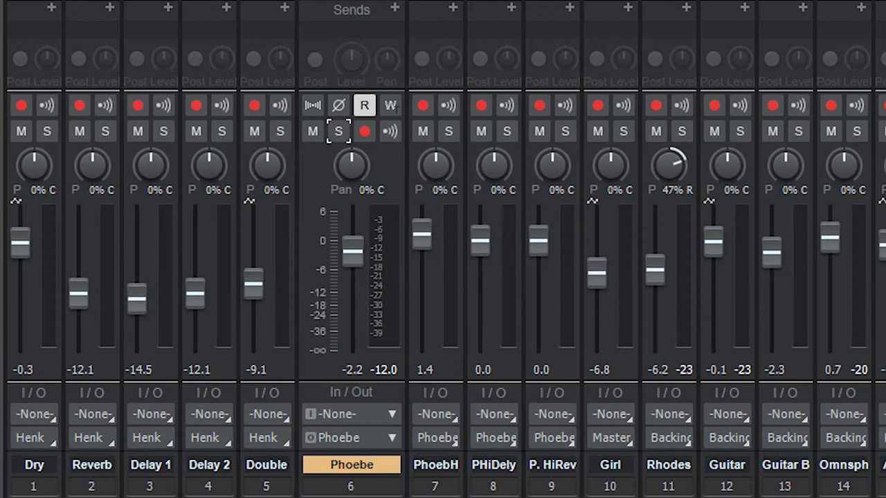
Step: Insert the VST3 plug-in Auto-Tune Pro in the effects rack of the Phoebe channel
right_click(390, 0)
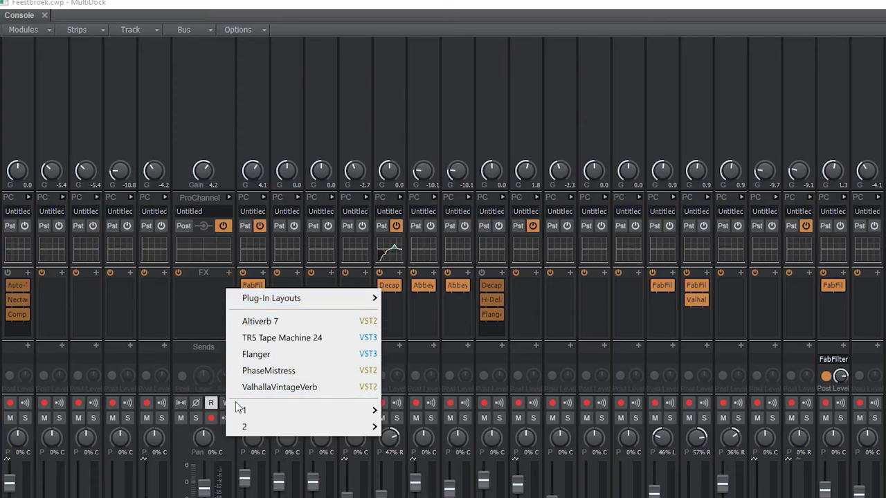
mouse_move(412, 118)
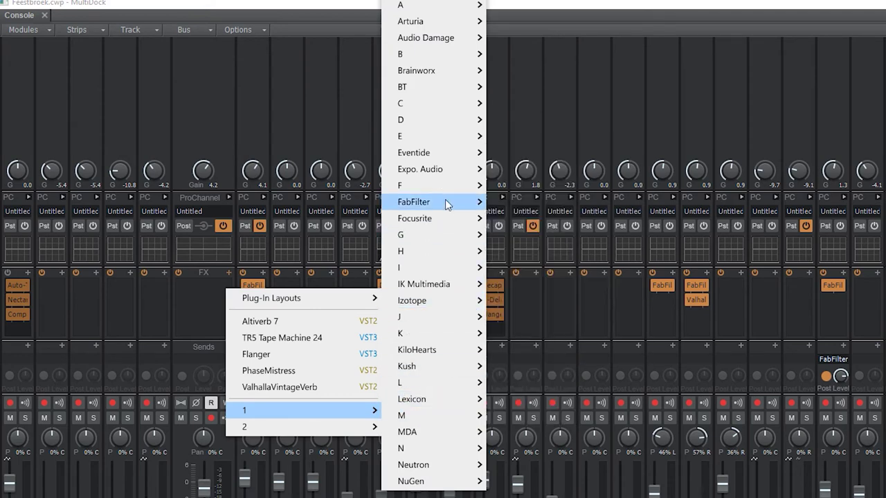
mouse_move(443, 7)
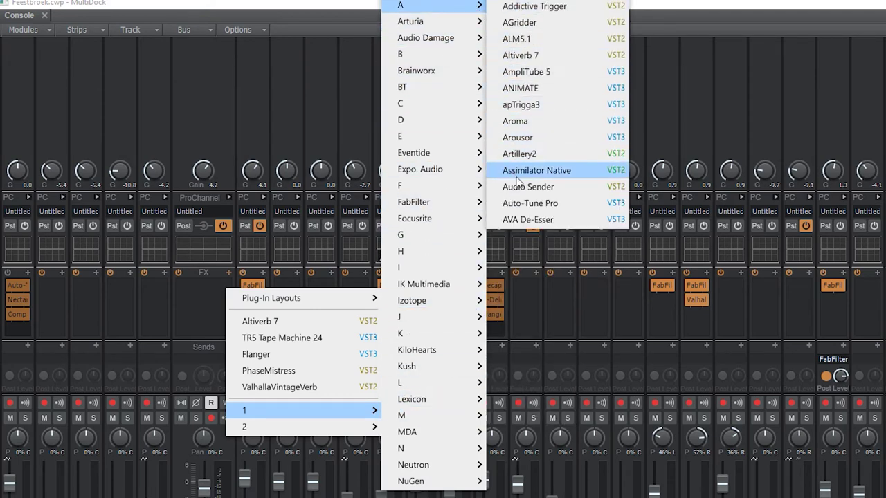
click(517, 203)
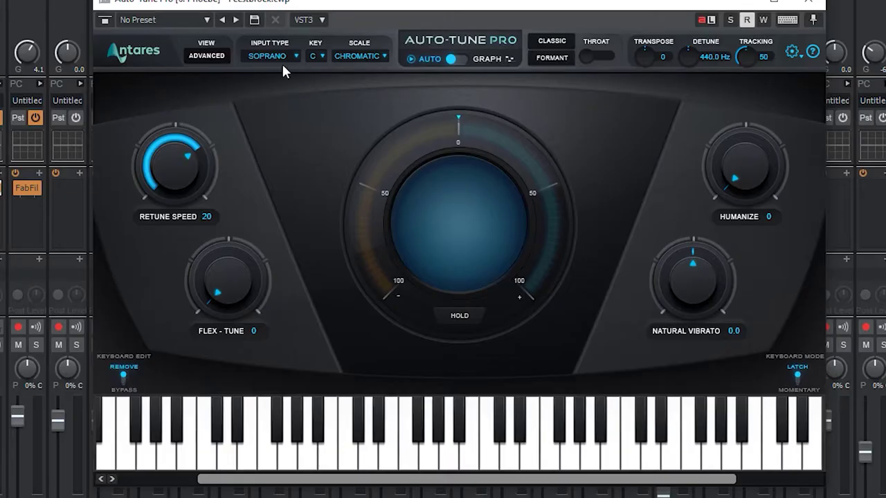
Step: Set Auto-Tune Pro to input type Soprano, key D, scale Minor and a retune speed of 73, and close its window
click(269, 56)
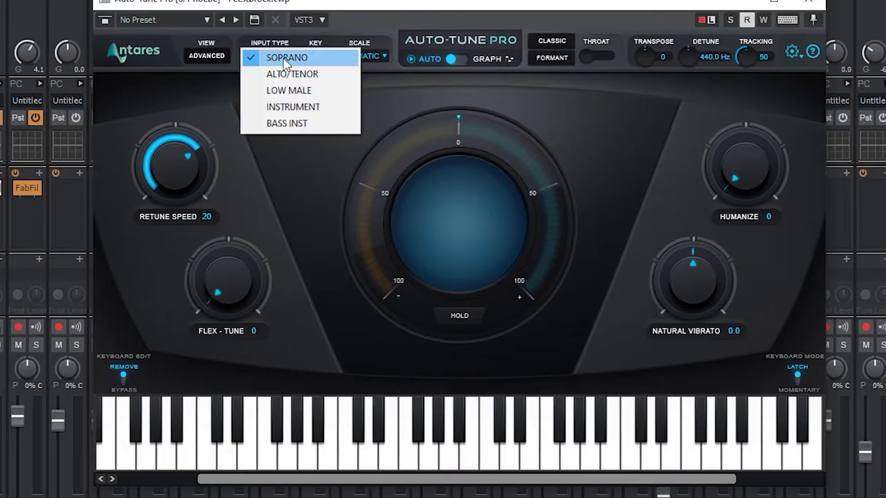
click(284, 60)
click(315, 57)
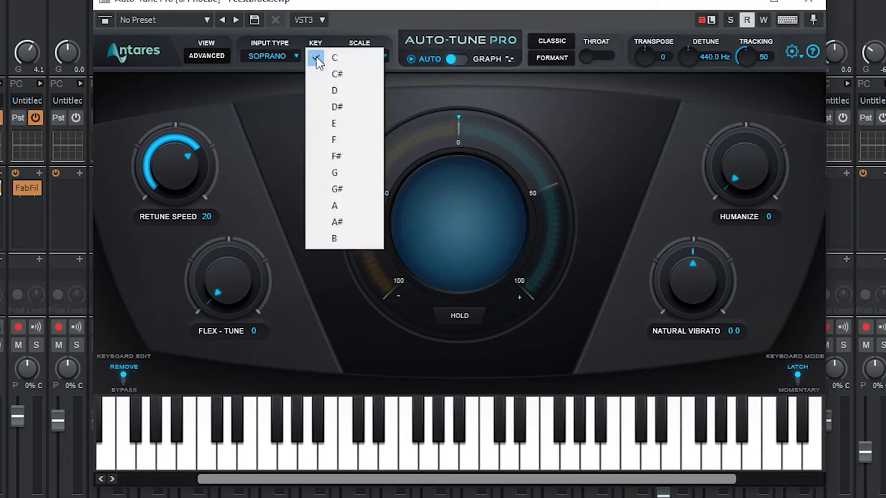
click(333, 91)
click(350, 56)
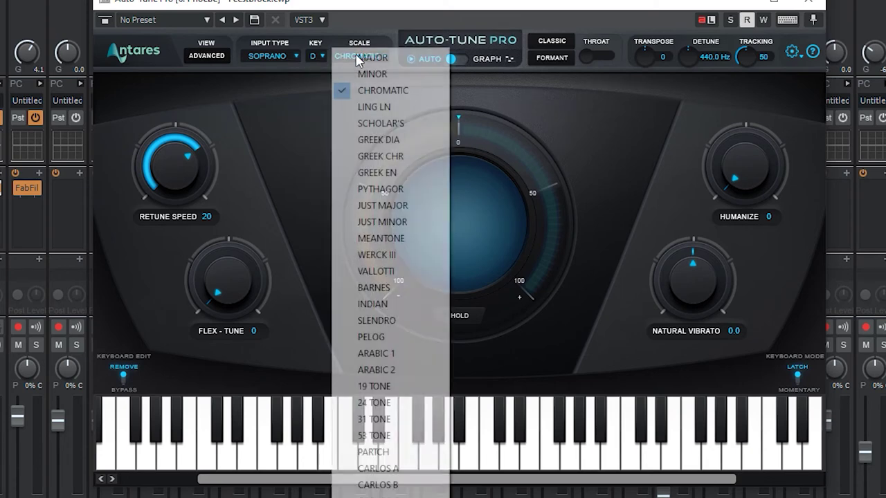
click(355, 55)
click(355, 53)
click(365, 74)
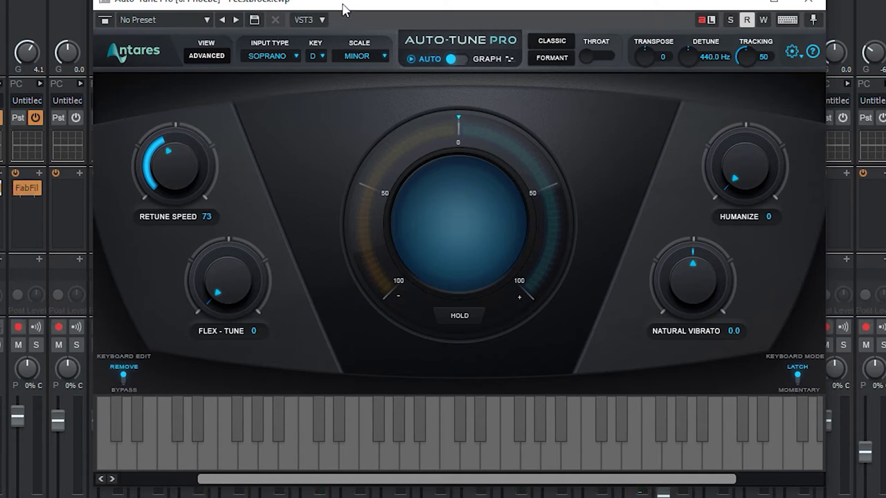
click(808, 2)
Step: Add FabFilter Pro-Q 3 after Auto-Tune Pro on the Phoebe channel and move its window to show the whole equalizer
right_click(98, 211)
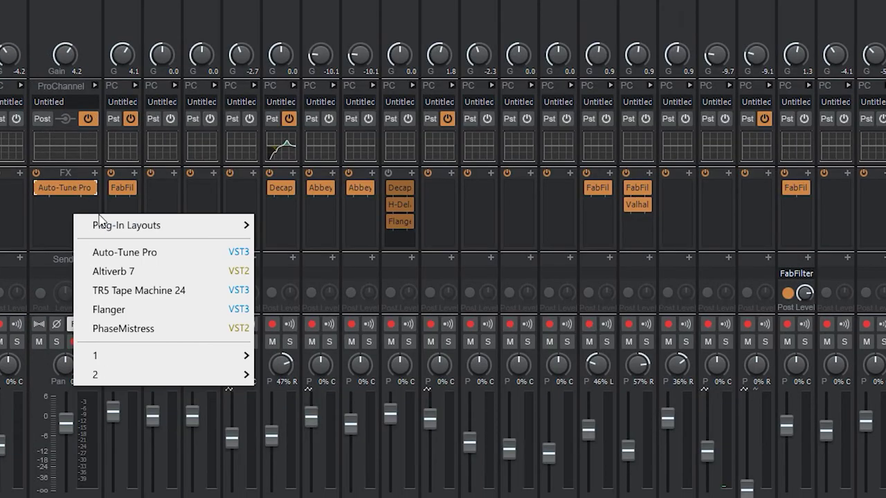
mouse_move(184, 358)
mouse_move(288, 353)
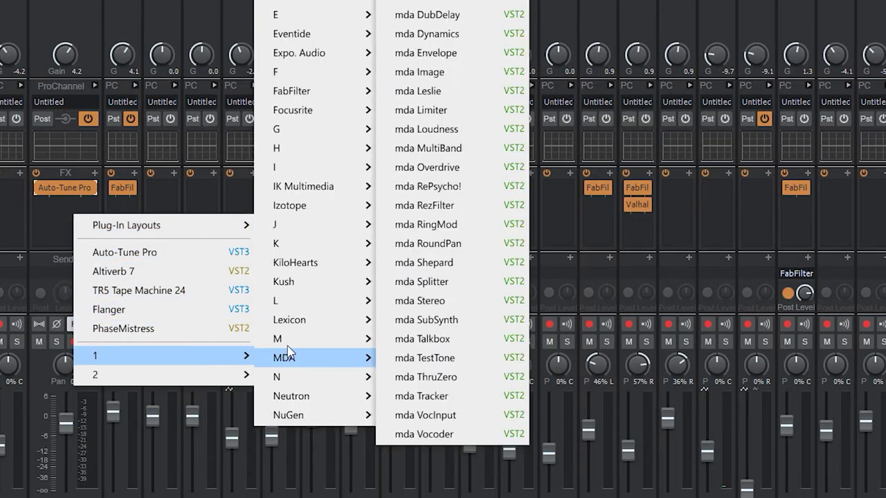
mouse_move(302, 71)
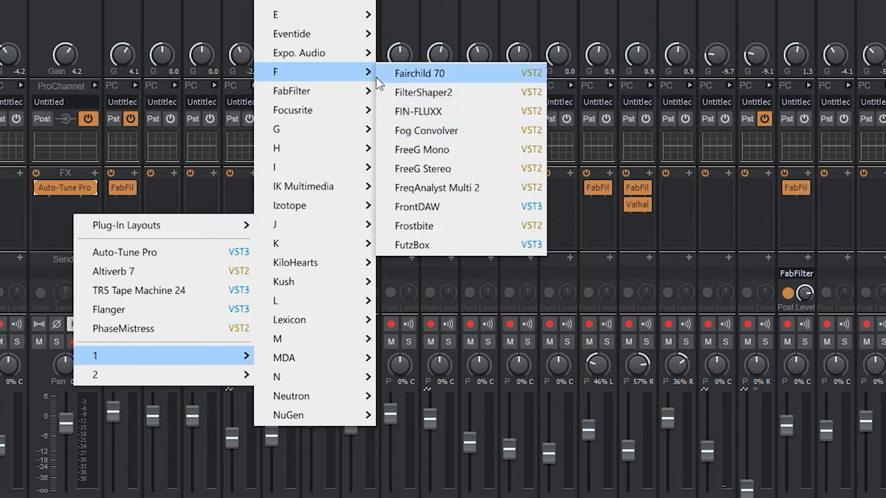
mouse_move(326, 91)
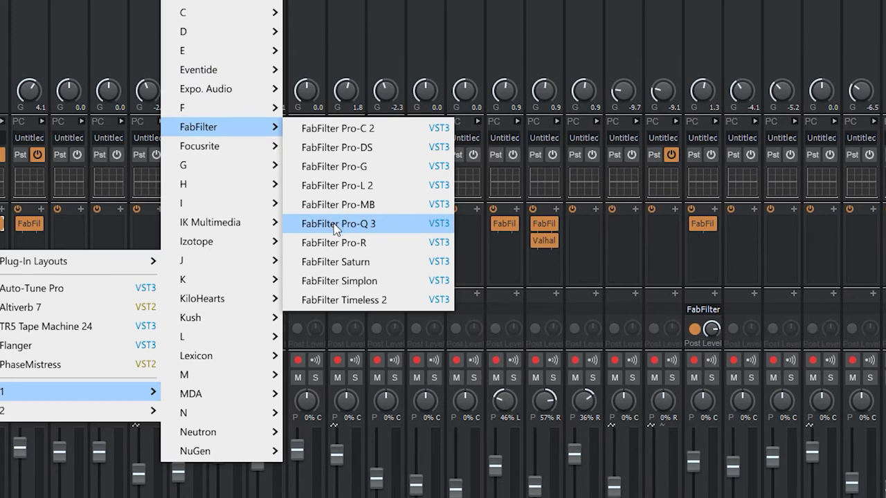
click(334, 222)
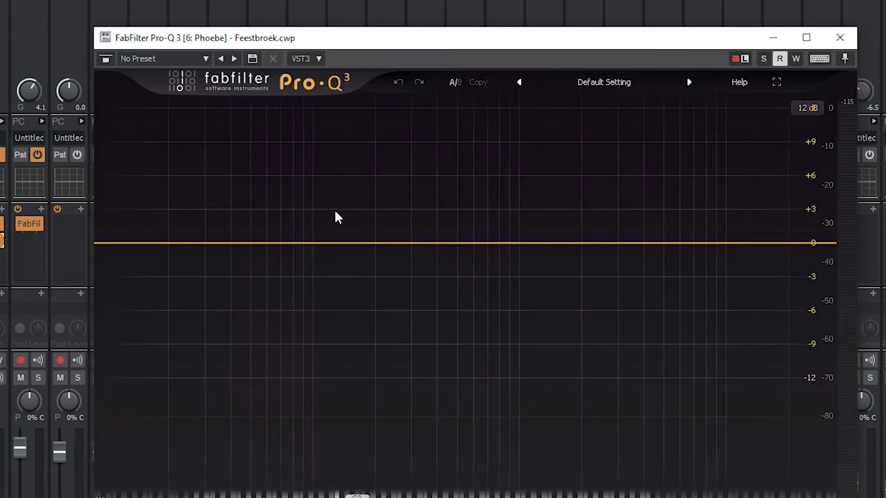
drag(384, 45, 343, 10)
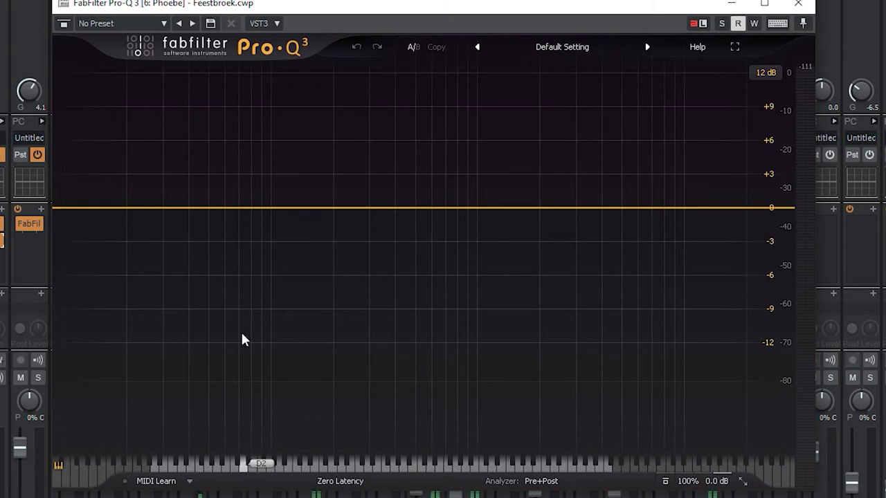
Step: Audition the Phoebe vocal in Pro-Q 3 and add a Low Cut band at about 121 Hz with a 12 dB/oct slope
key(space)
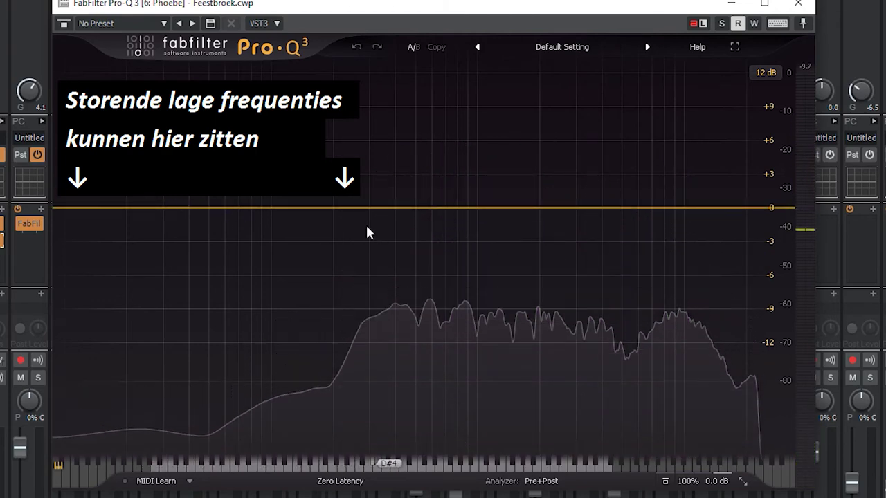
click(288, 209)
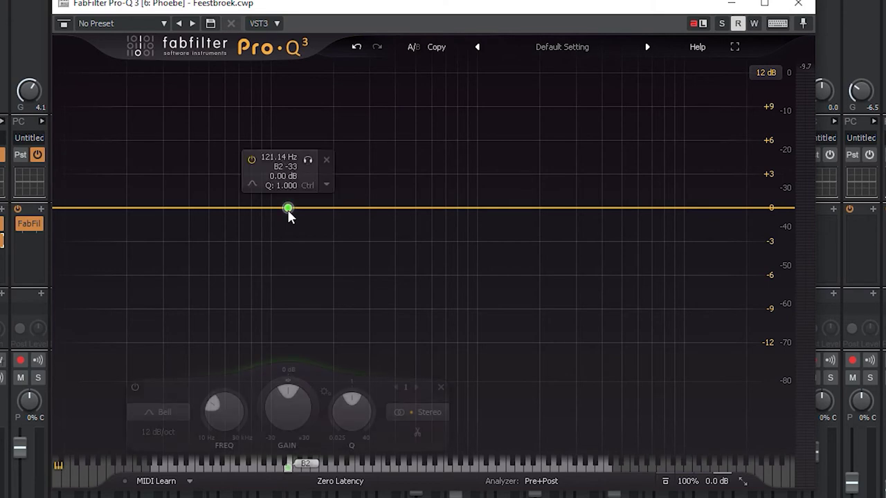
right_click(288, 209)
mouse_move(349, 291)
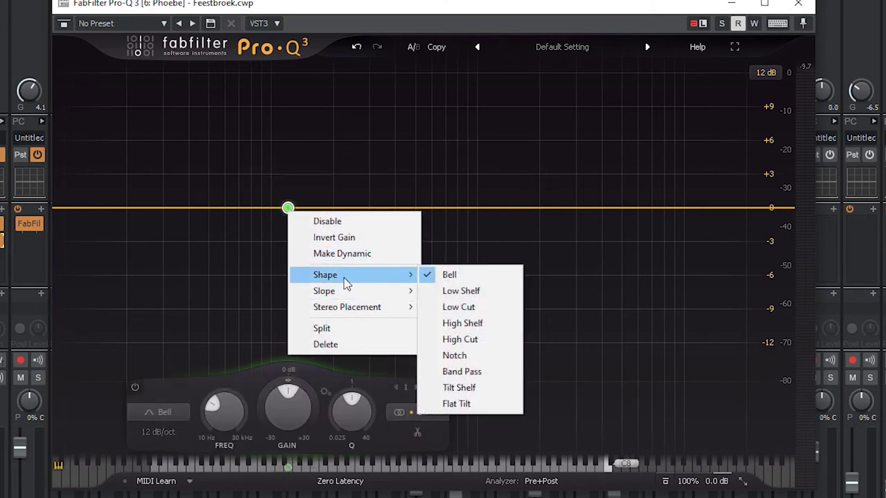
click(452, 307)
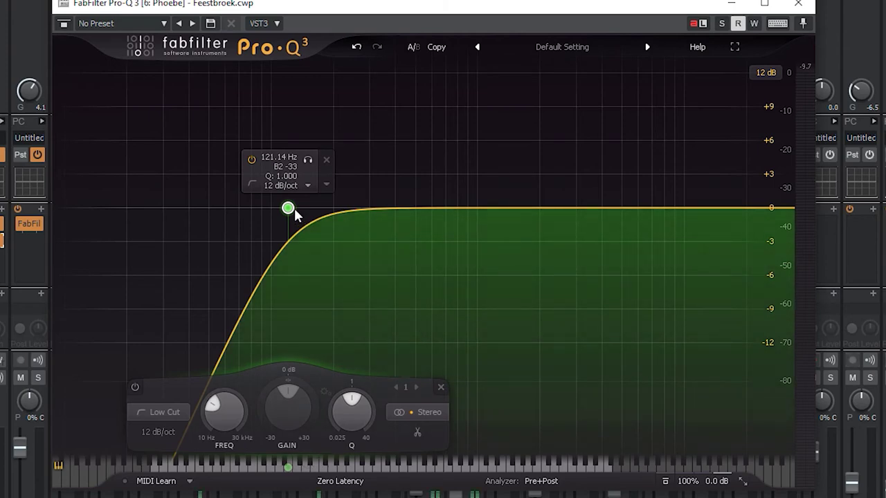
key(space)
Step: Run Nectar 3's Vocal Assistant on the Phoebe vocal with Modern vibe and Light intensity, and accept its suggestion
drag(521, 267, 401, 275)
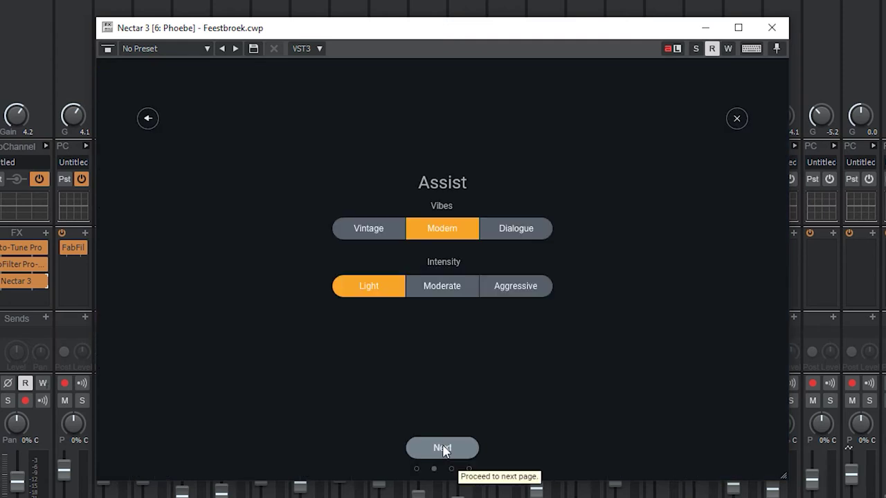
click(443, 449)
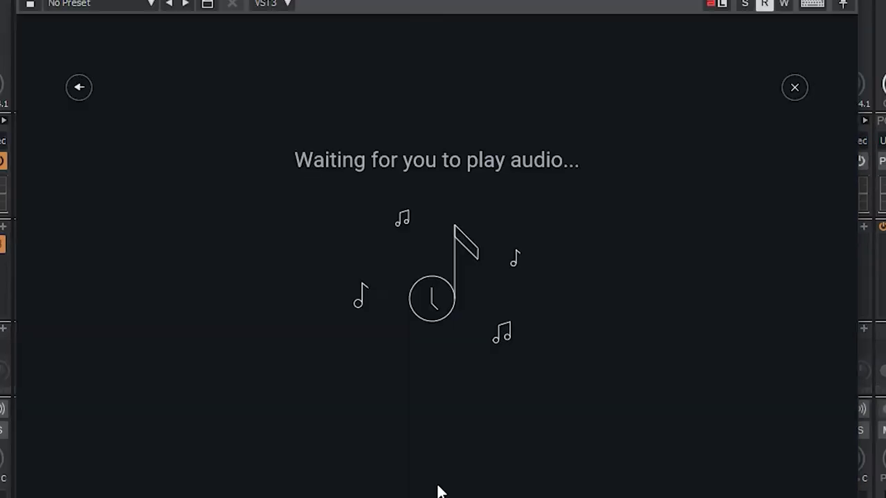
key(space)
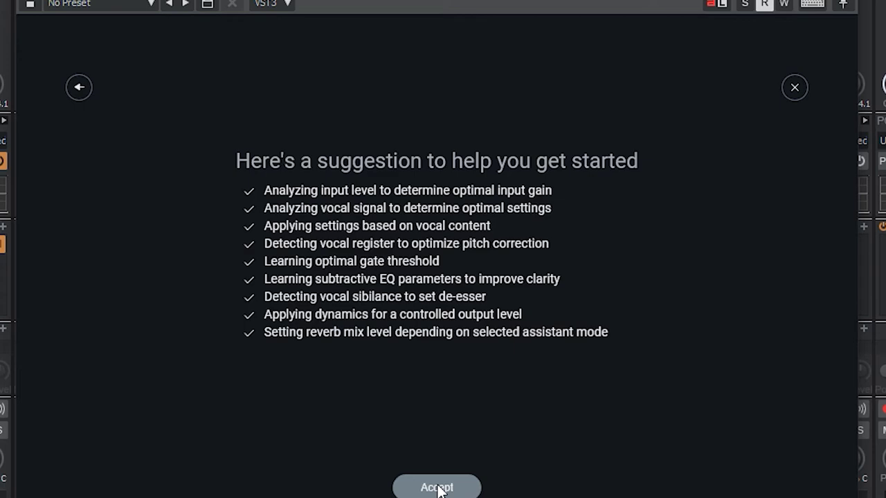
click(437, 488)
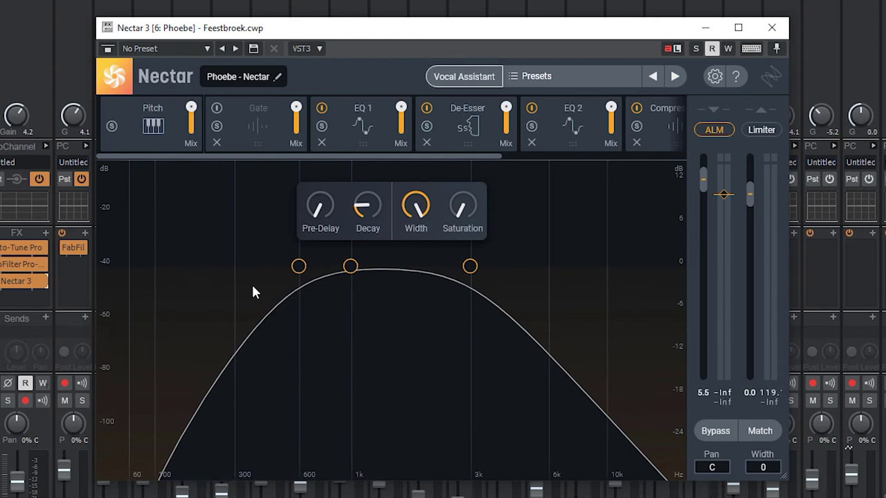
Step: Remove the Reverb and Compressor 1 modules from the Nectar 3 chain and close its window
drag(220, 158, 426, 184)
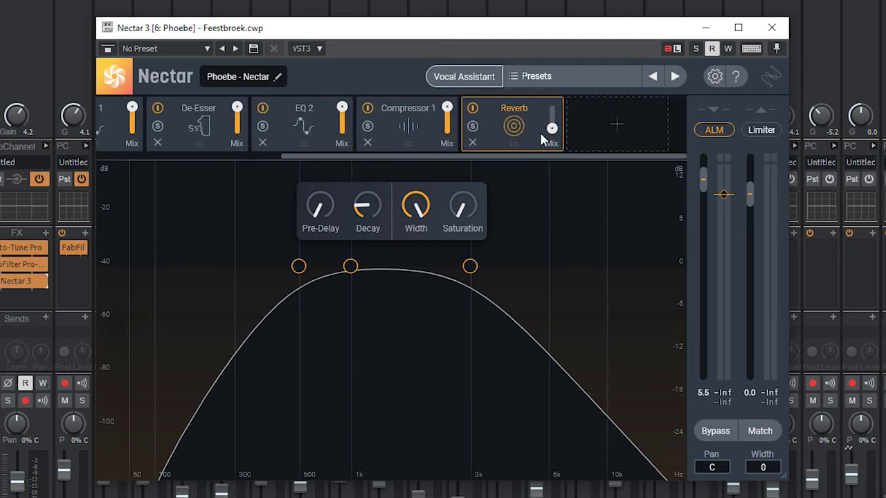
click(473, 143)
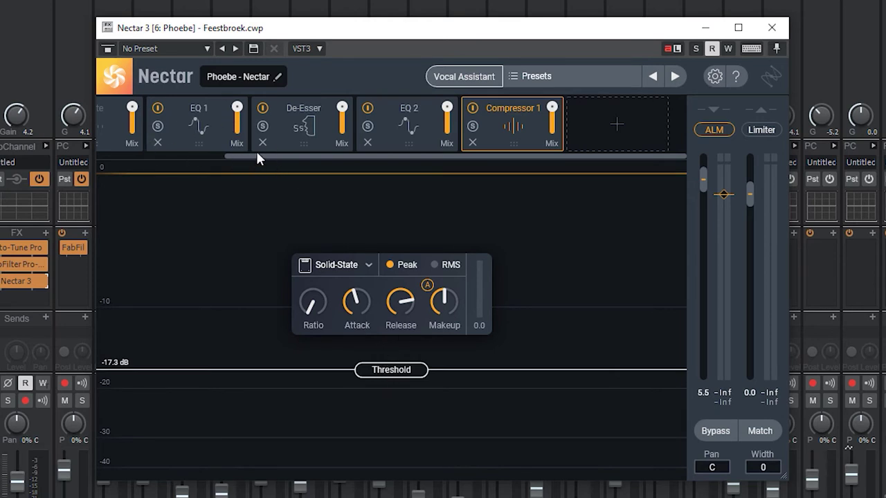
click(473, 144)
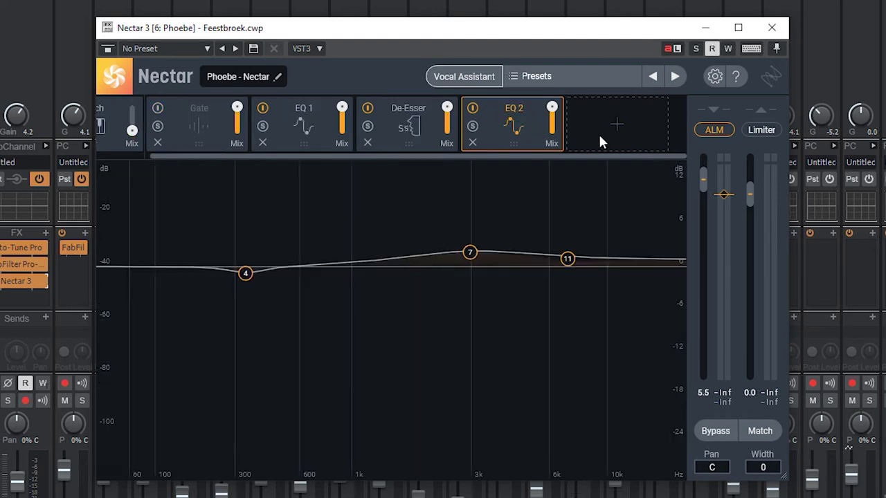
click(770, 29)
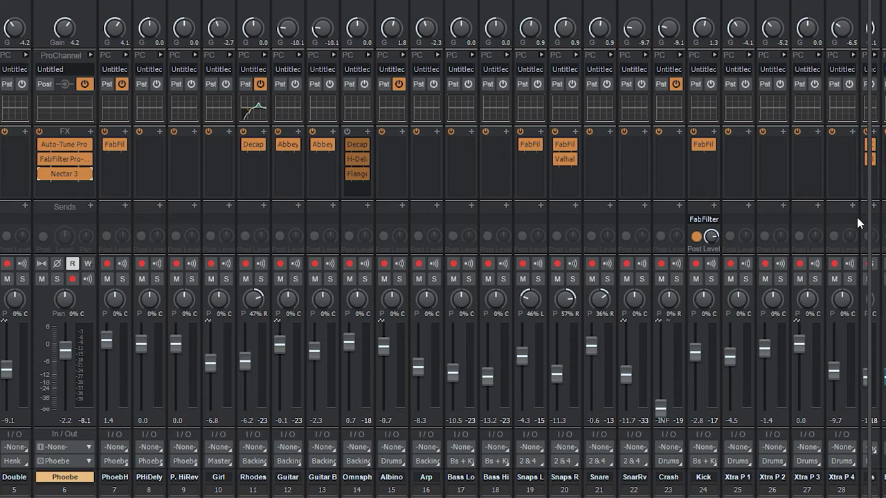
Step: Widen the mixer's bus section to reveal the sub channels and rename Bus I as Echo
drag(870, 221, 374, 223)
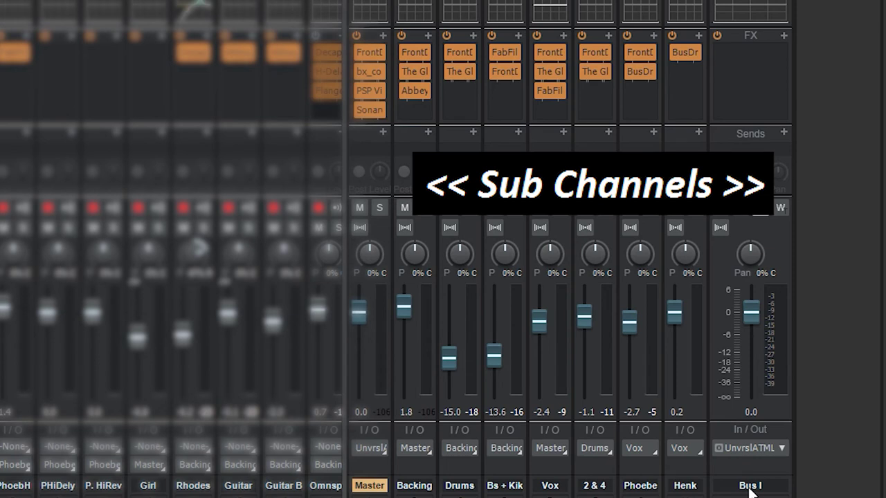
double_click(750, 486)
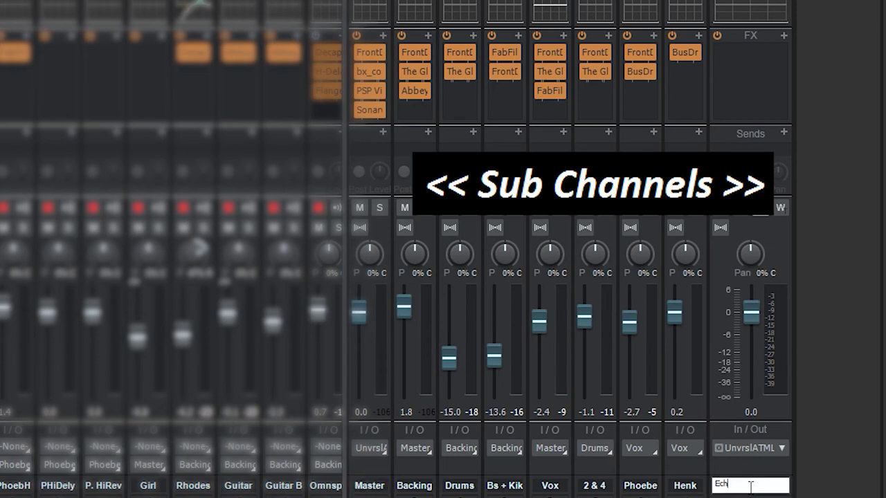
key(Escape)
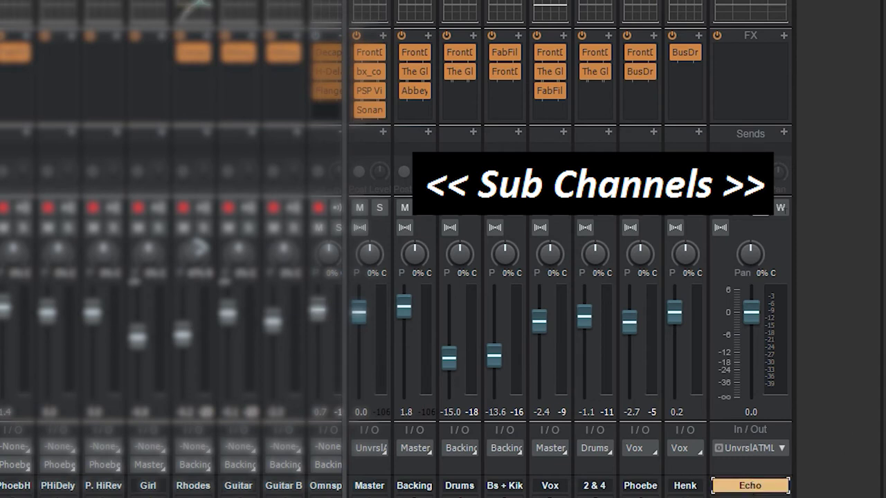
Step: Add another bus after Echo and name it Galm
key(shift+b)
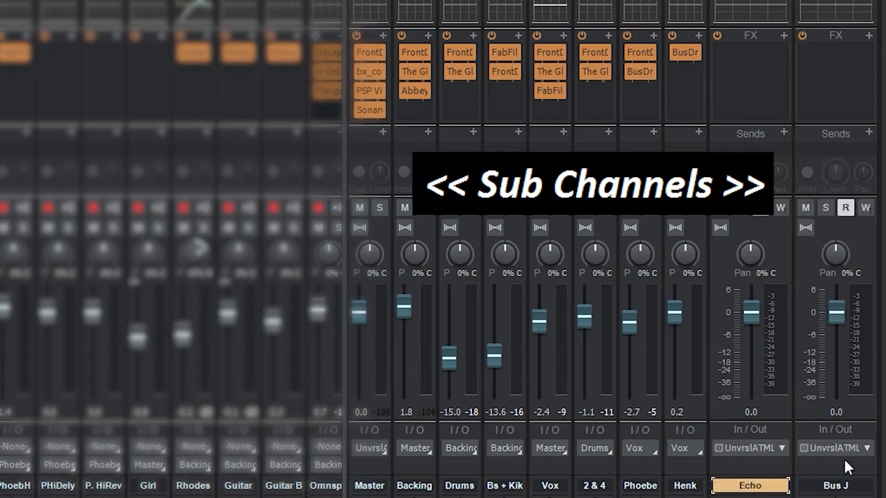
double_click(844, 486)
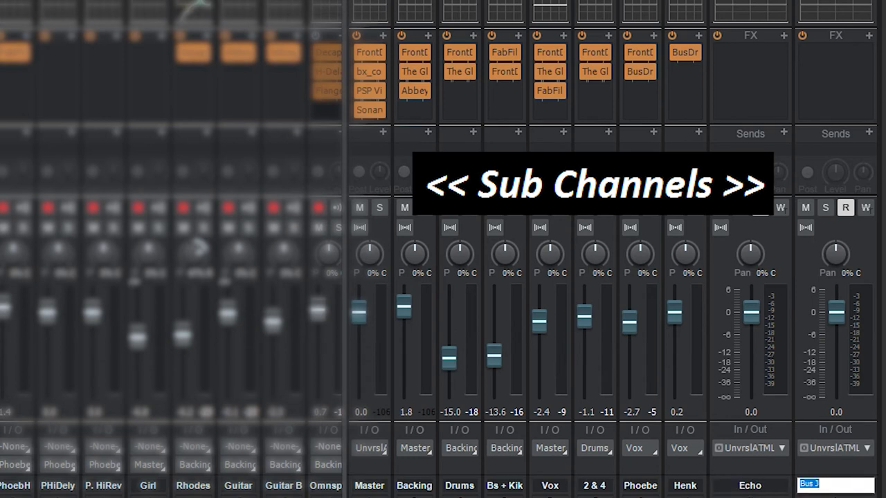
key(Return)
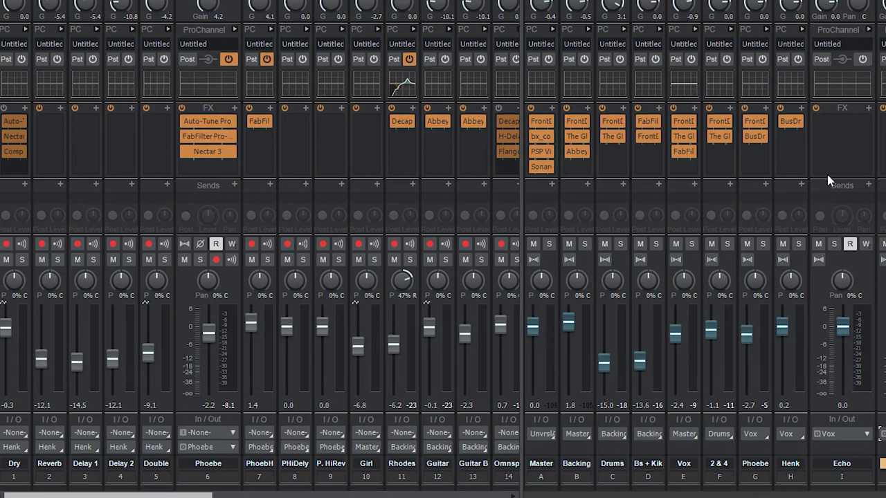
Step: Add two sends on the Phoebe channel, one to the Echo bus and one to the Galm bus
click(234, 187)
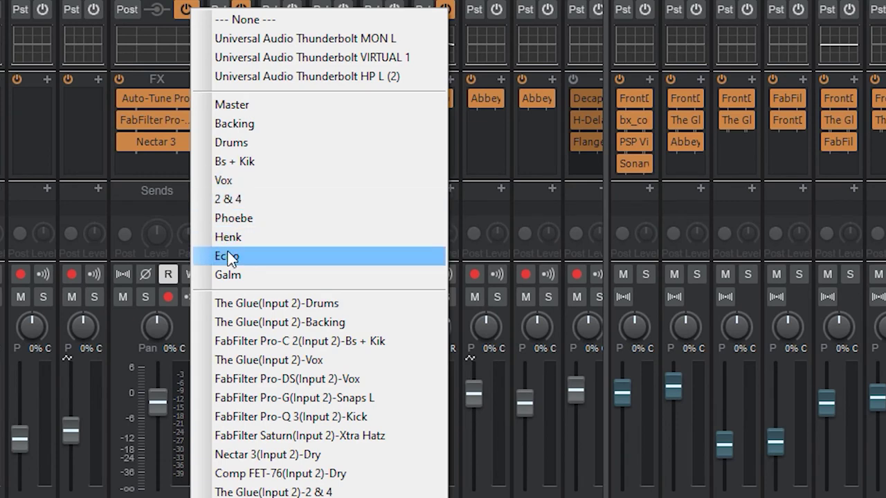
click(227, 256)
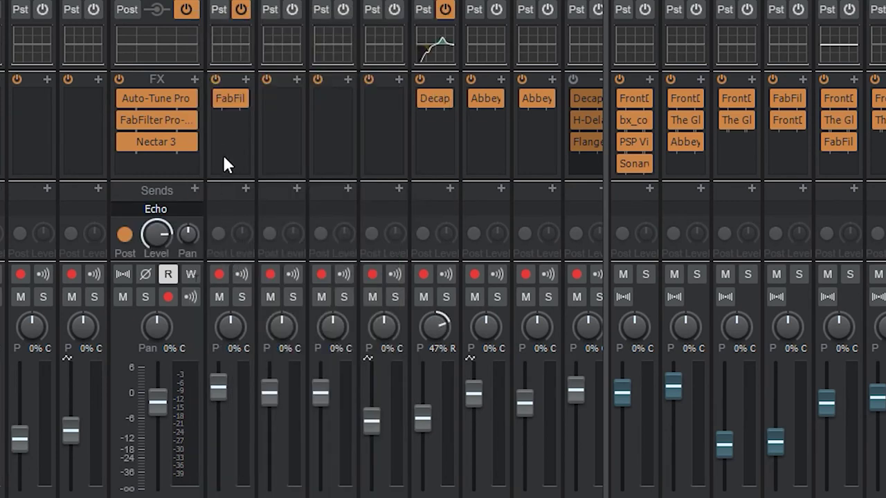
click(190, 206)
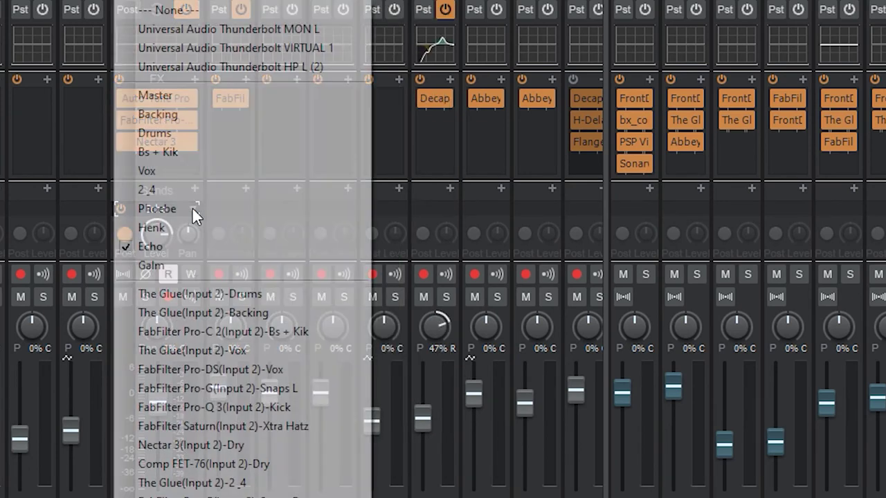
click(151, 265)
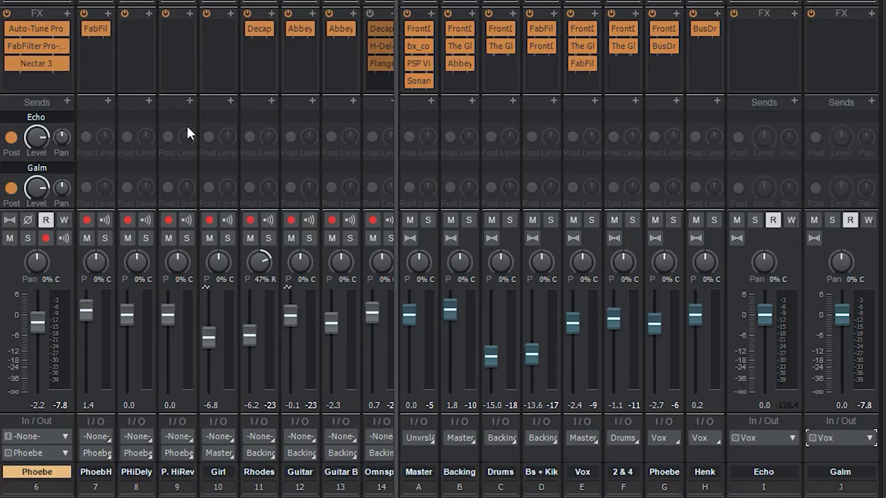
Step: Play the mix to check the signal on both send buses, and lower the Galm bus volume to -INF
key(space)
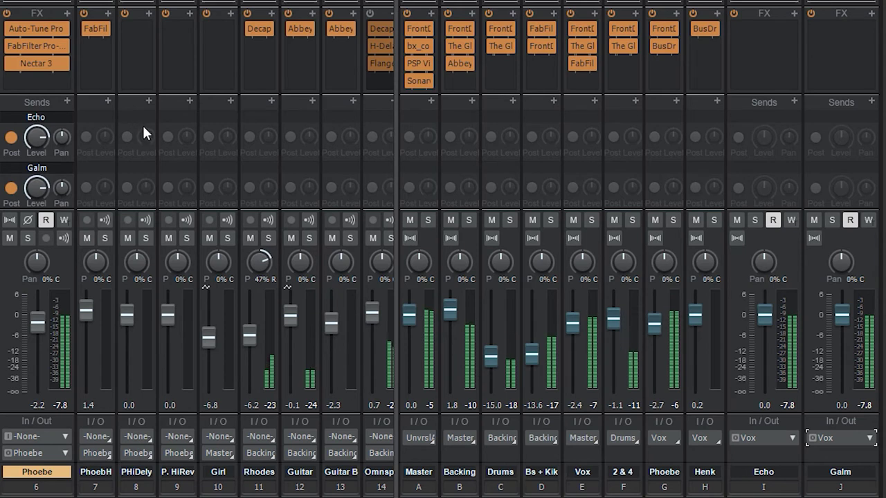
key(space)
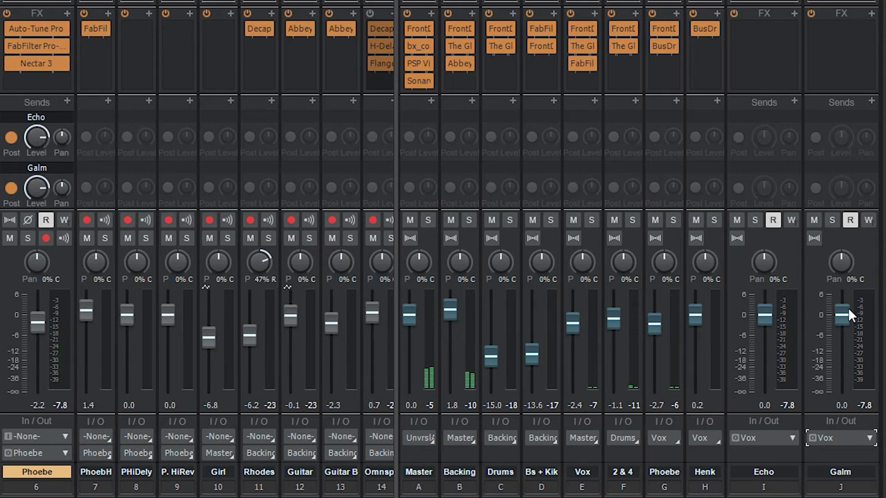
drag(841, 316, 842, 391)
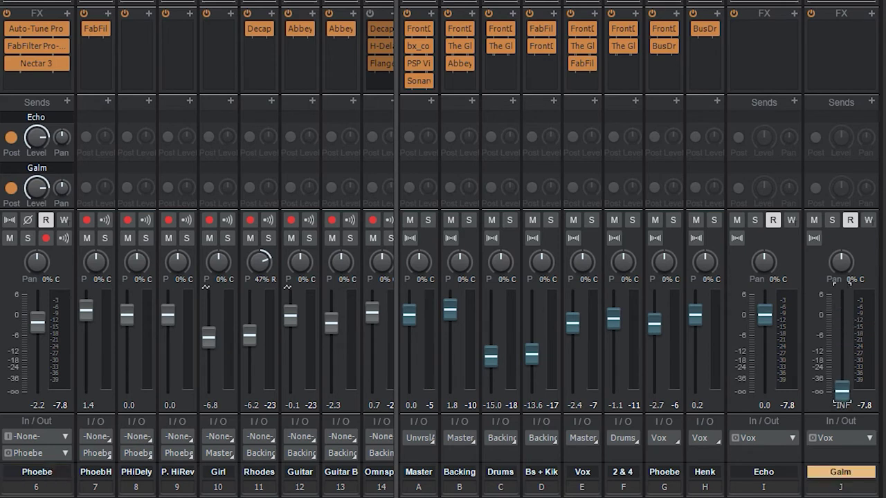
Step: Insert H-Delay Stereo in the Echo bus effects rack and play the song to hear the echo
click(794, 13)
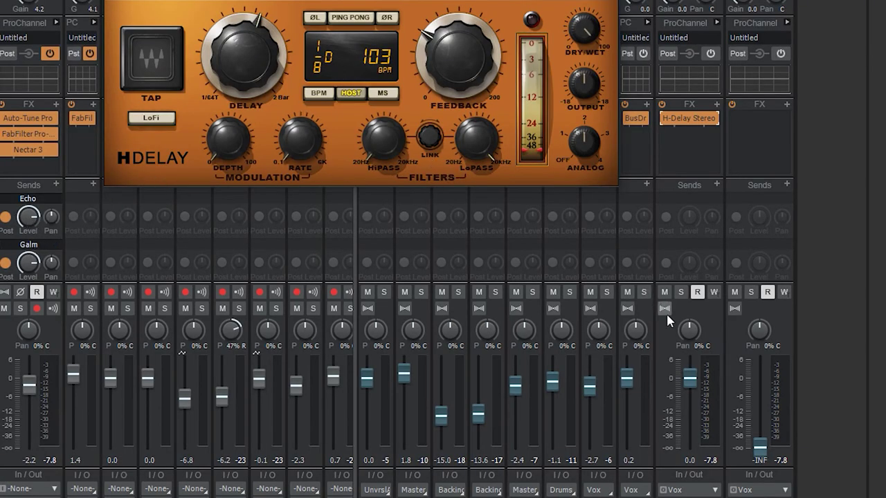
mouse_move(696, 378)
key(space)
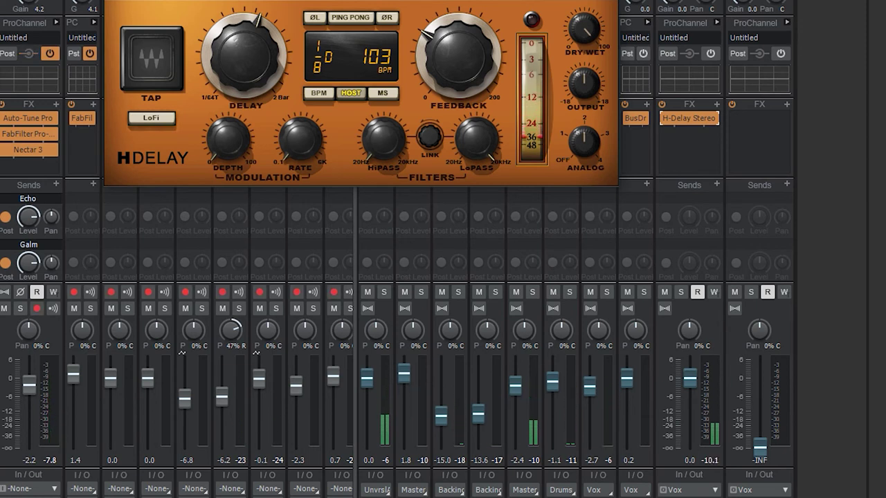
Step: Set H-Delay to a host-synced 1/4 delay and its output to -6.5 during playback
click(359, 93)
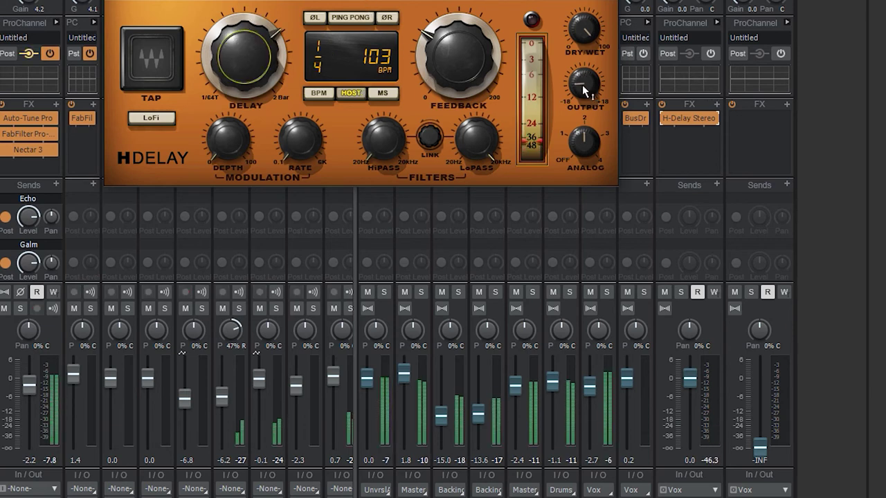
drag(582, 84, 582, 84)
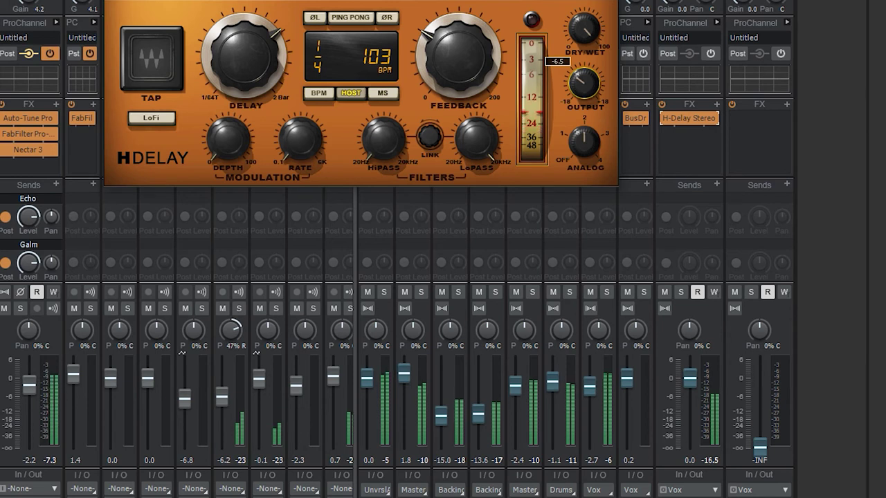
drag(582, 84, 581, 85)
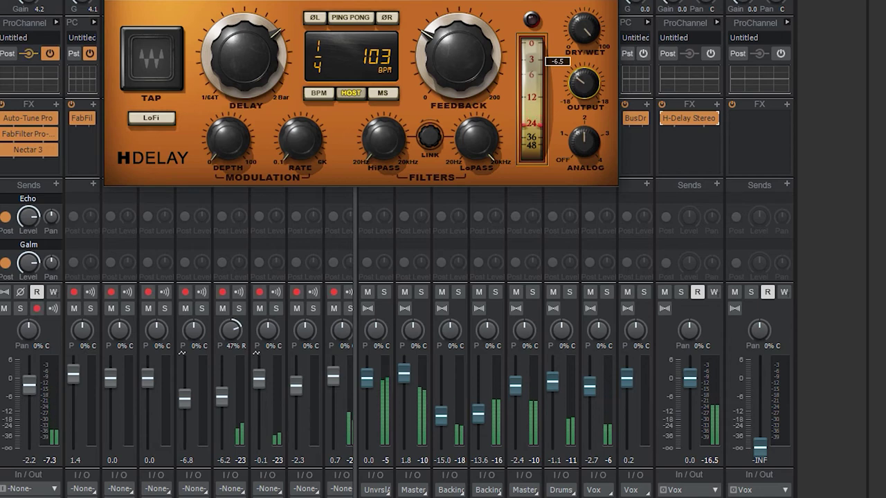
Step: Raise H-Delay's HiPass frequency and lower its LoPass frequency to narrow the echo's range
mouse_move(383, 147)
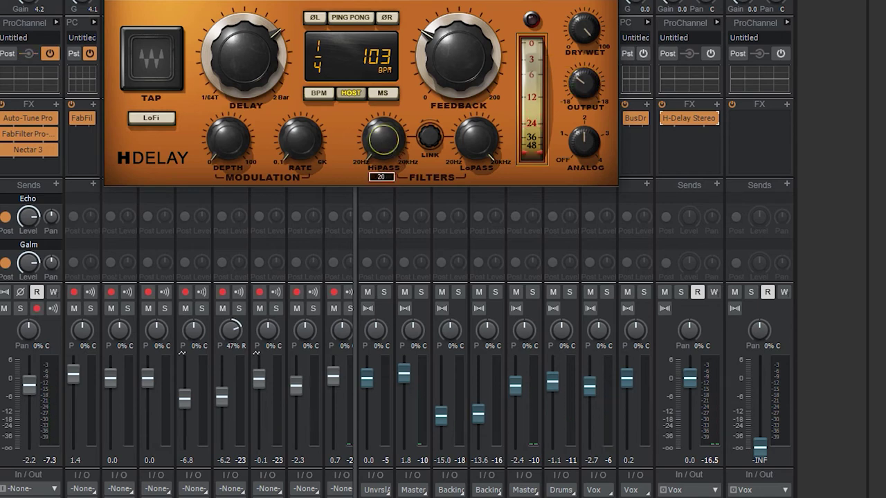
drag(383, 147, 383, 135)
mouse_move(474, 142)
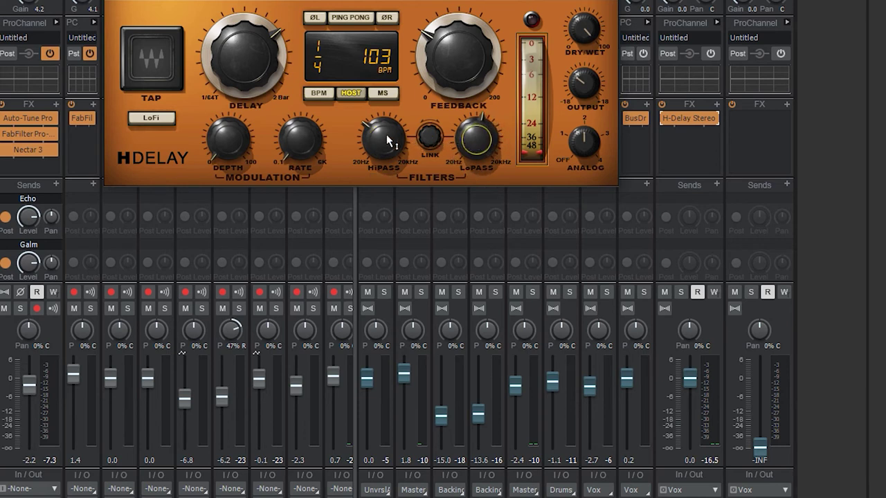
drag(388, 141, 387, 137)
Step: Play the filtered echo in the mix and lower H-Delay's output to about -13.5
key(space)
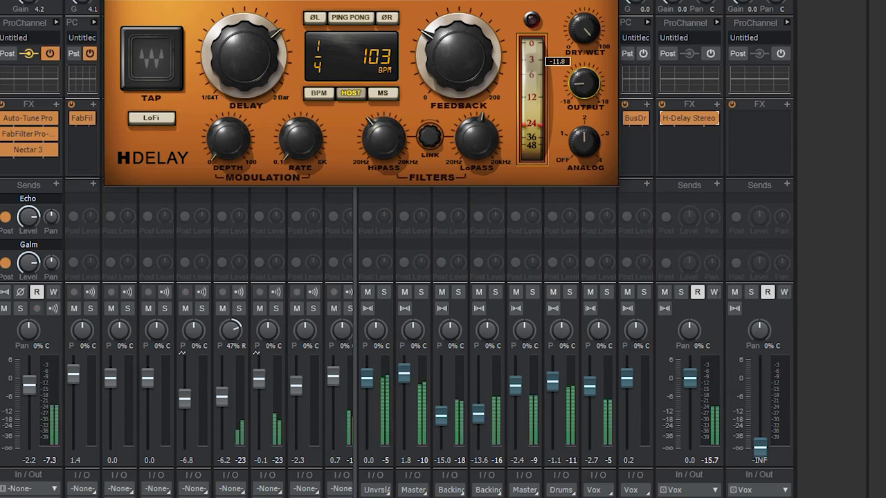
mouse_move(579, 88)
drag(583, 83, 582, 85)
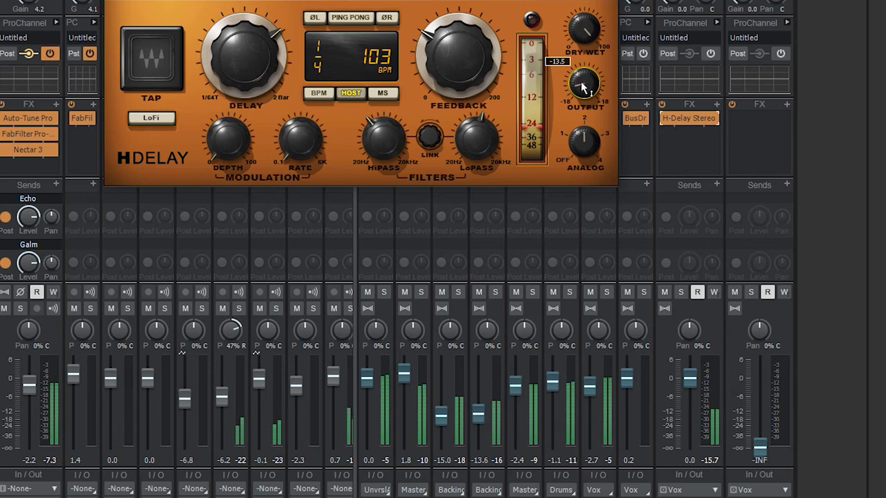
key(r)
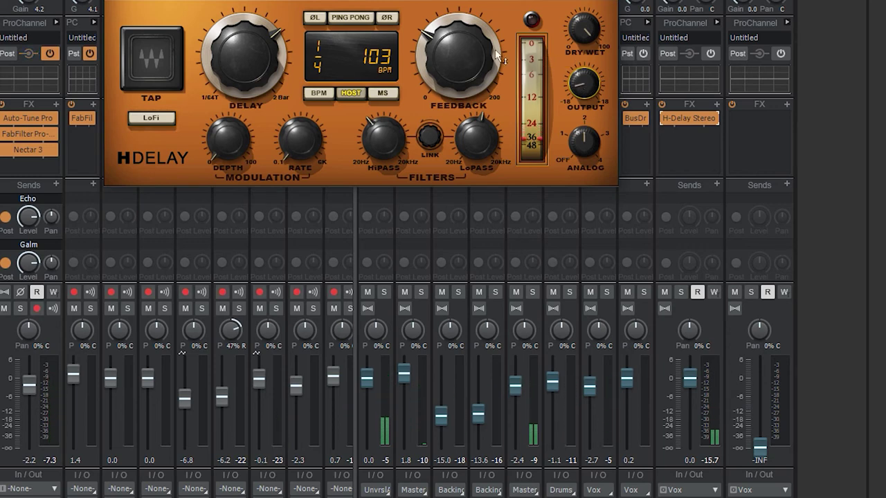
Step: Set H-Delay's feedback to 11 and pull the Echo bus fader down to -INF
mouse_move(457, 53)
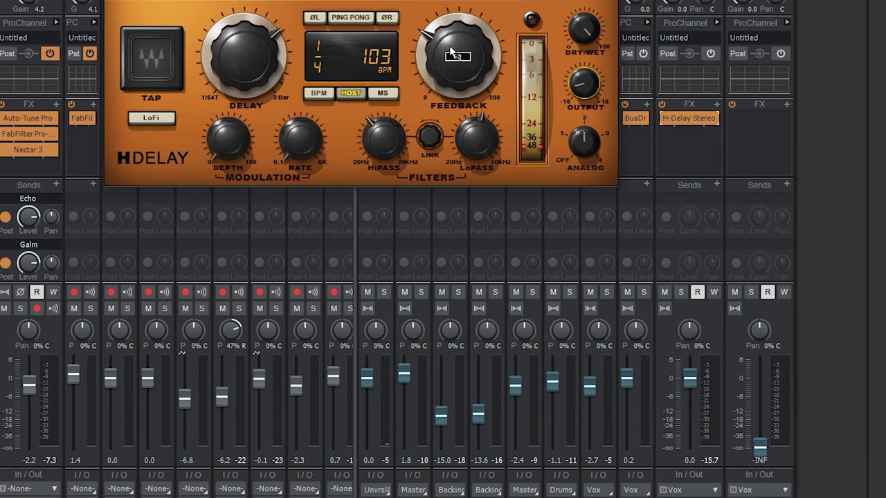
drag(450, 47, 471, 48)
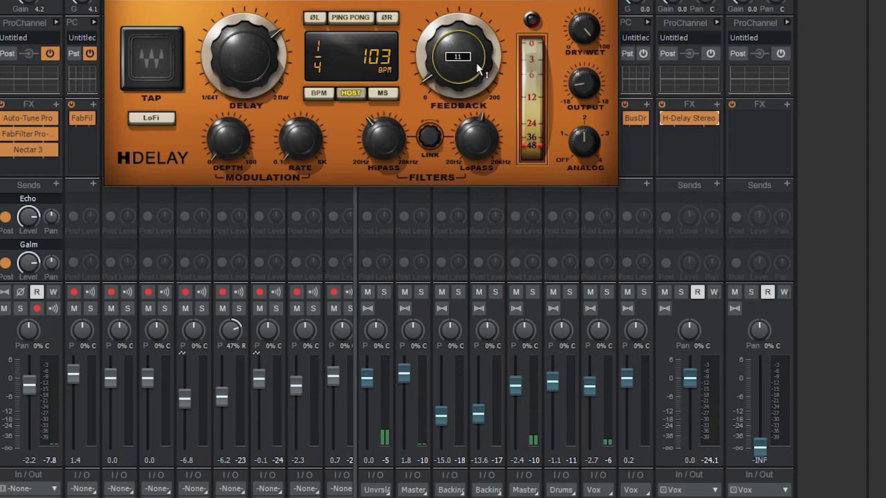
click(746, 390)
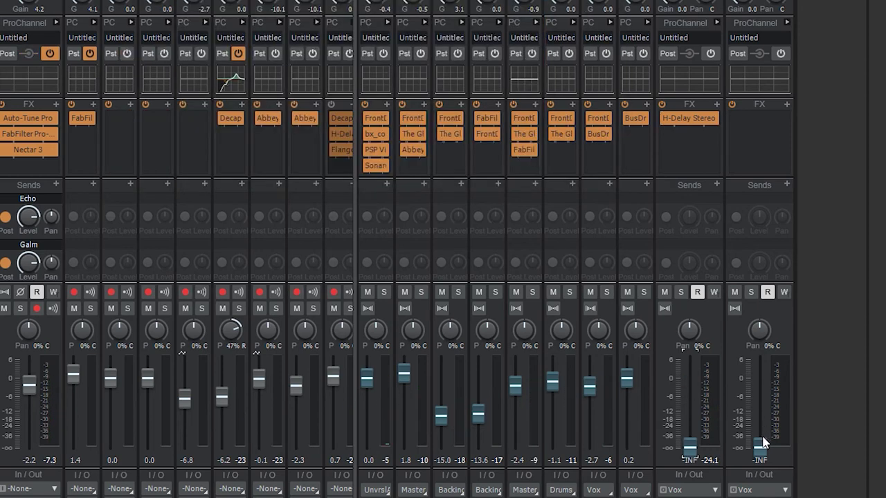
Step: Insert FabFilter Pro-R with the Vocal Hall Large preset in the Galm bus effects rack and audition the reverb
click(788, 104)
click(696, 117)
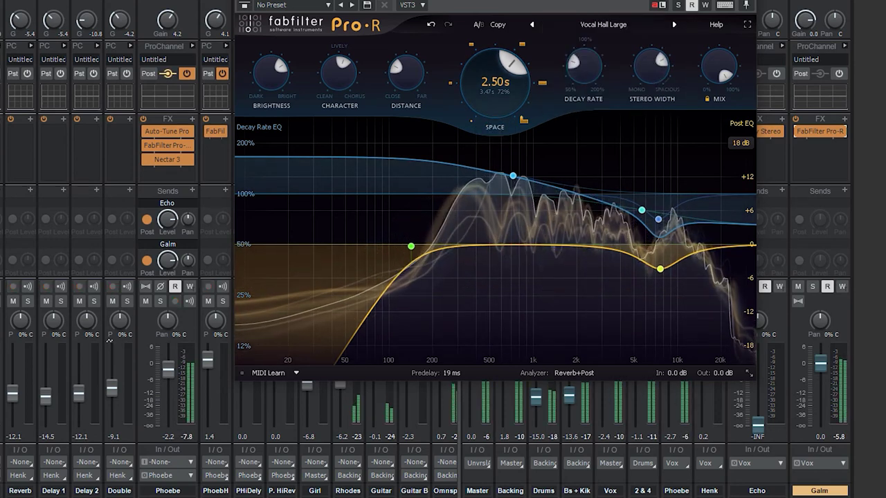
key(space)
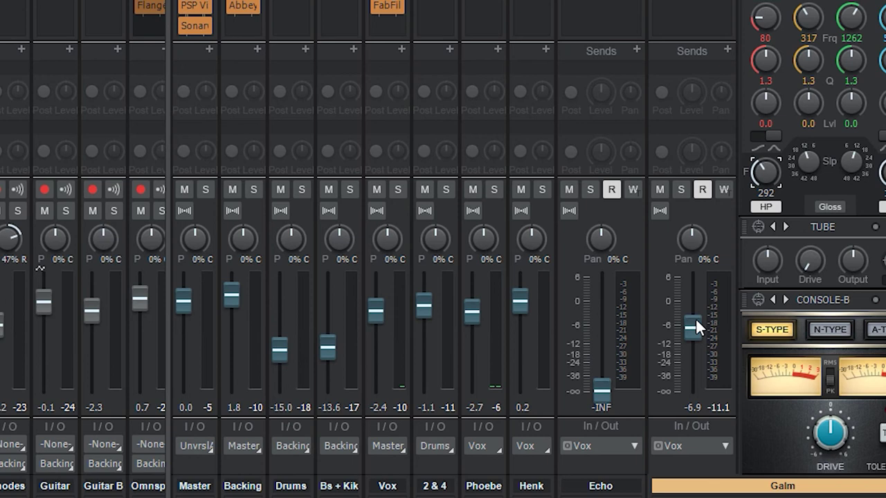
Step: Lower the Galm bus fader to -9.2 during playback and bring the Echo bus fader back to 0.0
mouse_move(696, 331)
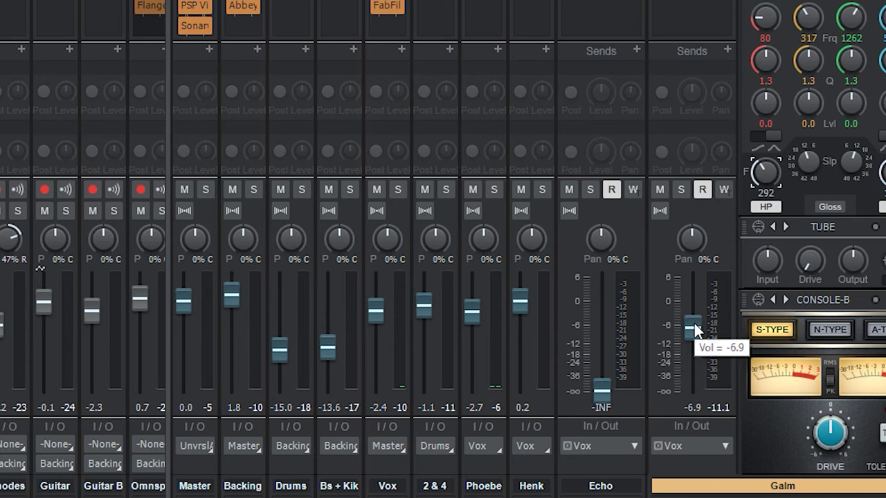
key(space)
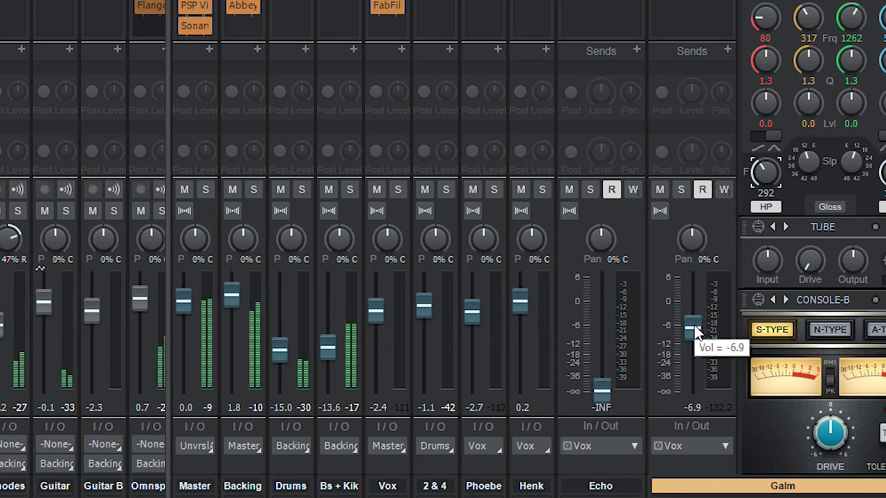
drag(696, 331, 695, 342)
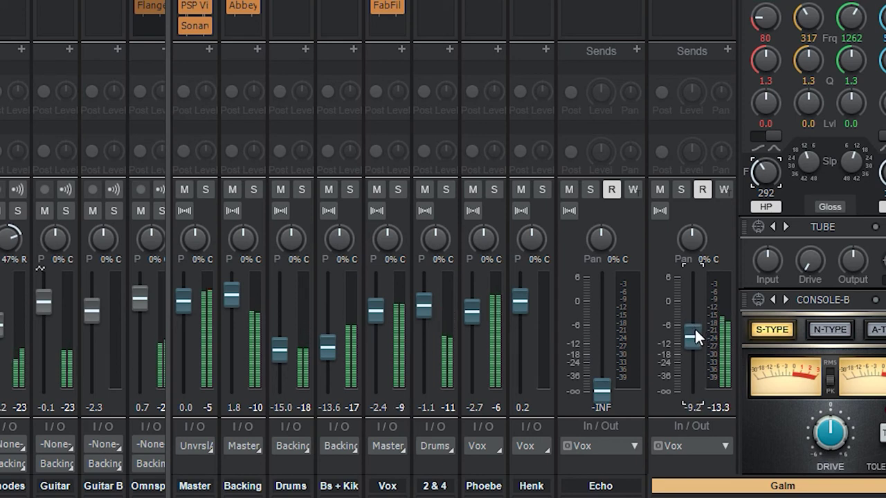
double_click(600, 387)
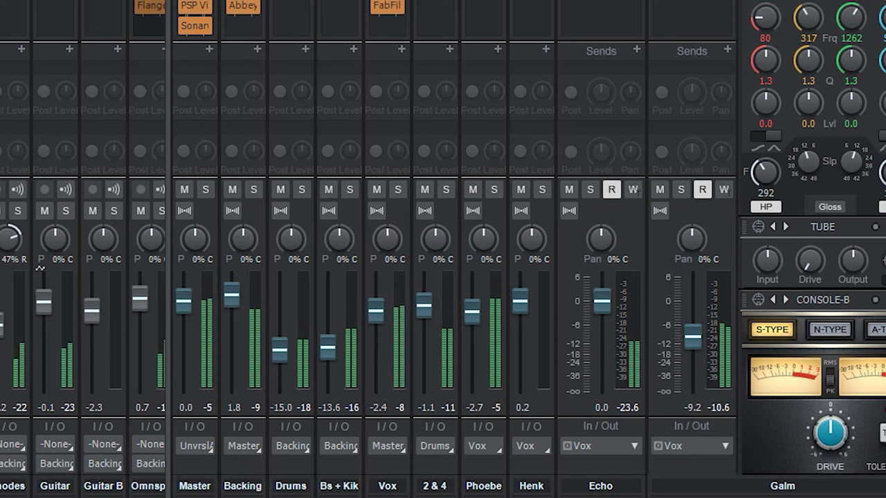
Step: Add volume automation nodes around the short vocals (326) clip and raise that section 5.0 dB to 2.8 dB
key(r)
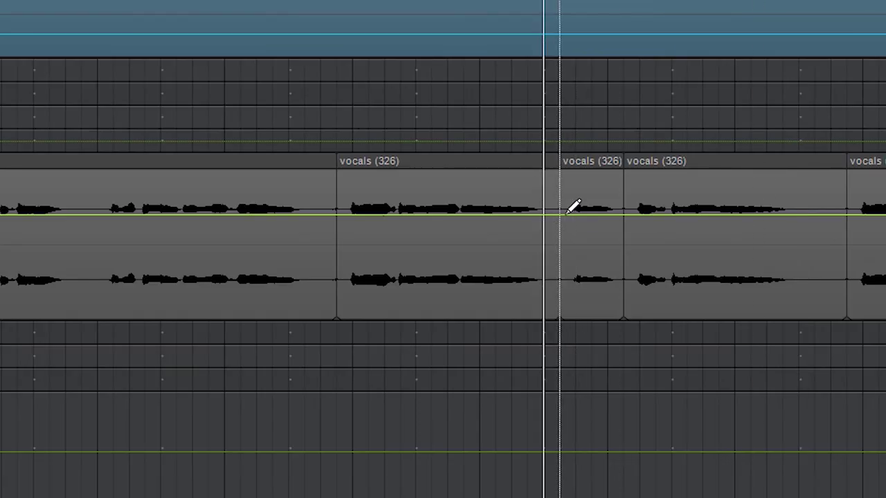
double_click(558, 215)
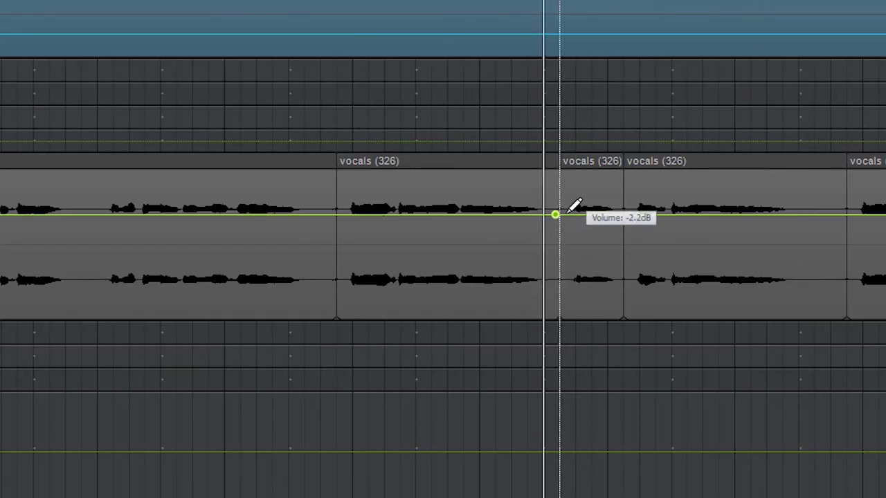
double_click(623, 215)
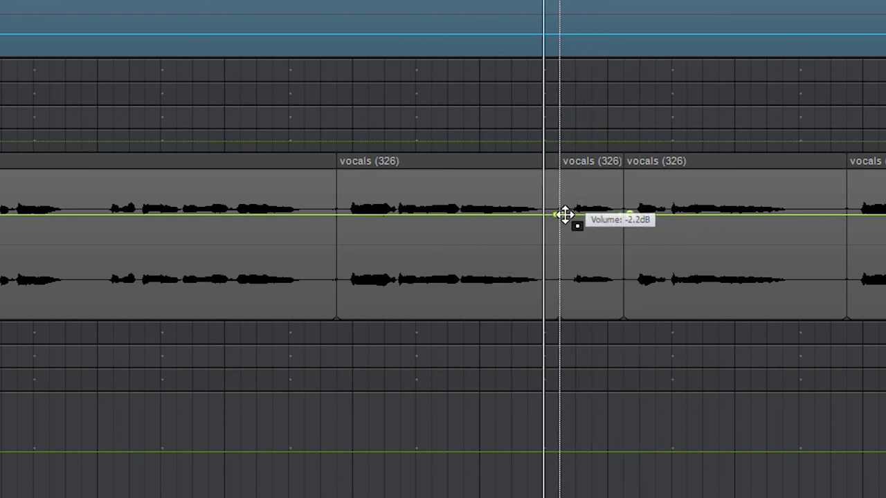
drag(562, 215, 560, 190)
drag(621, 214, 622, 190)
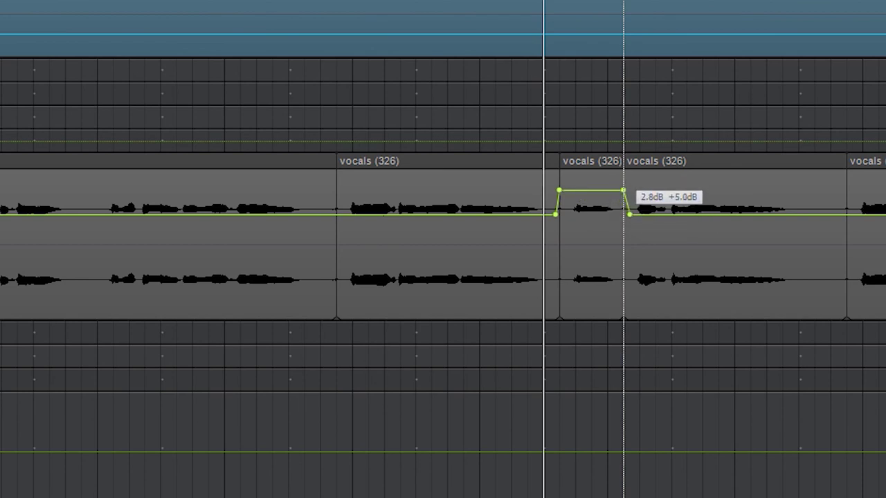
Step: Raise both upper volume nodes over the short vocal clip slightly further and play the passage to check the boost
click(228, 341)
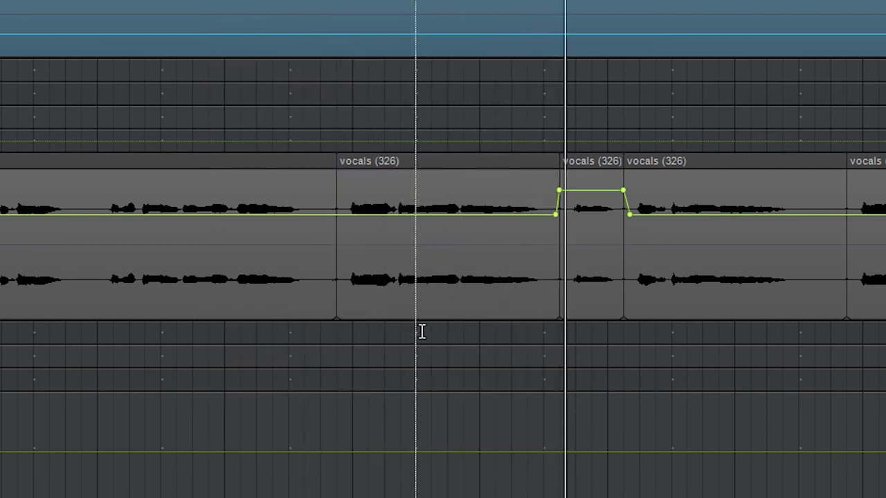
key(space)
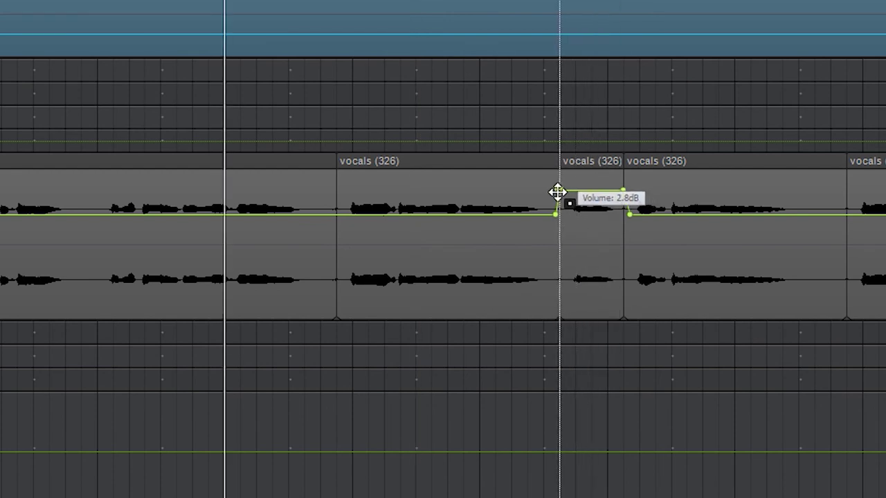
drag(557, 191, 559, 185)
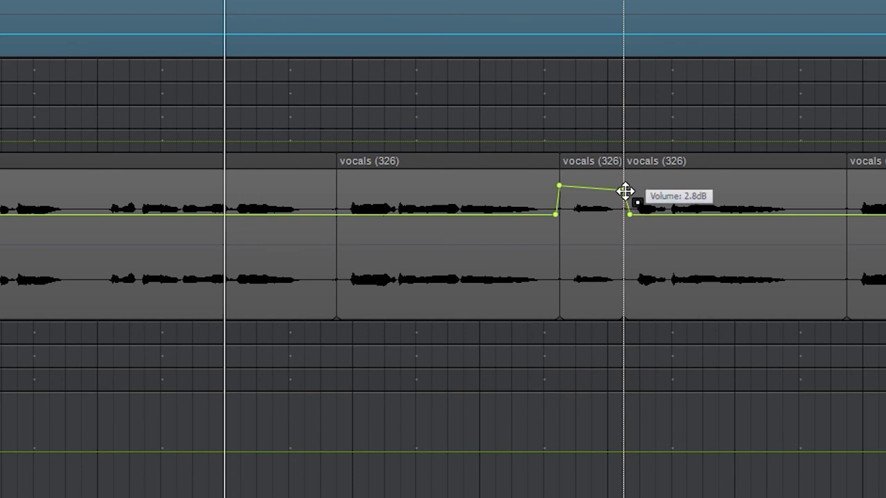
drag(625, 189, 623, 182)
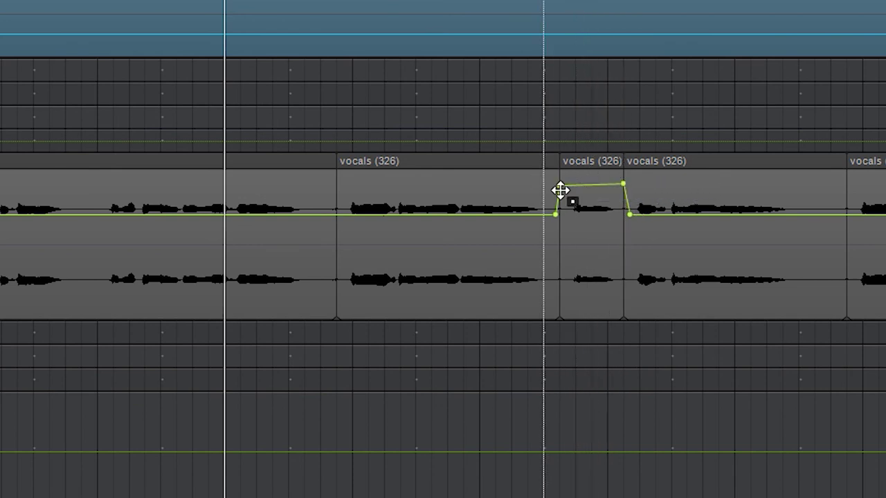
key(space)
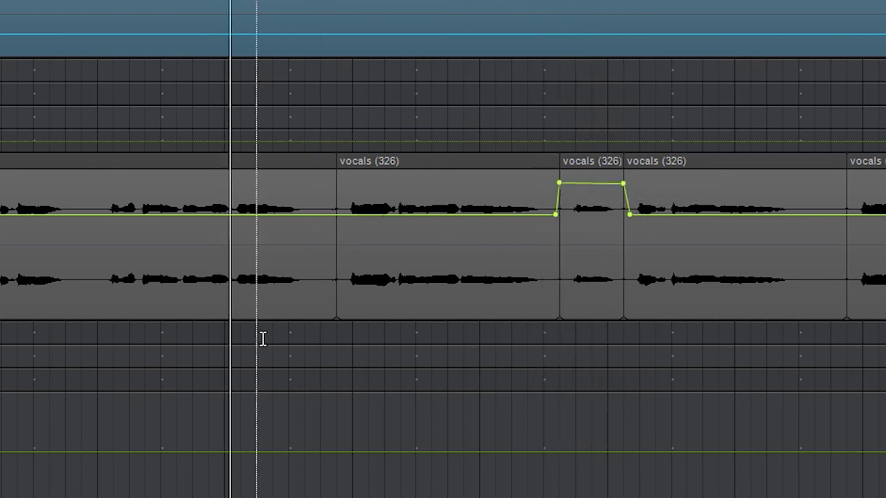
click(326, 342)
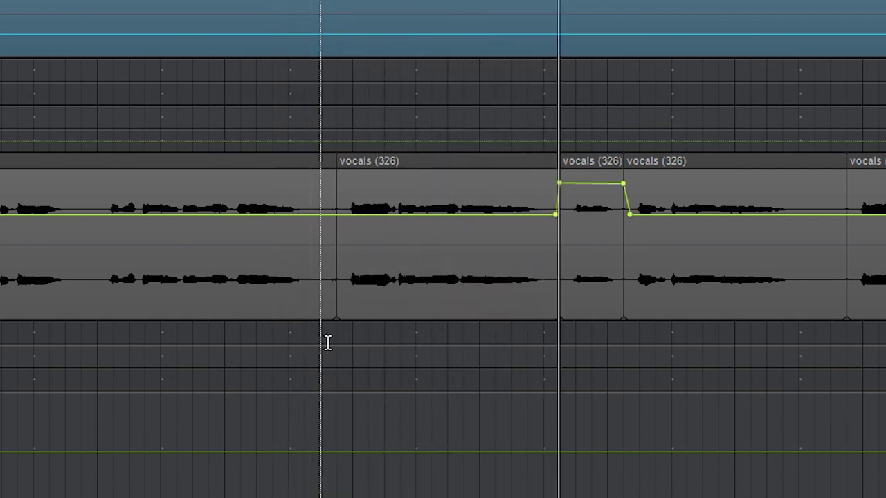
key(space)
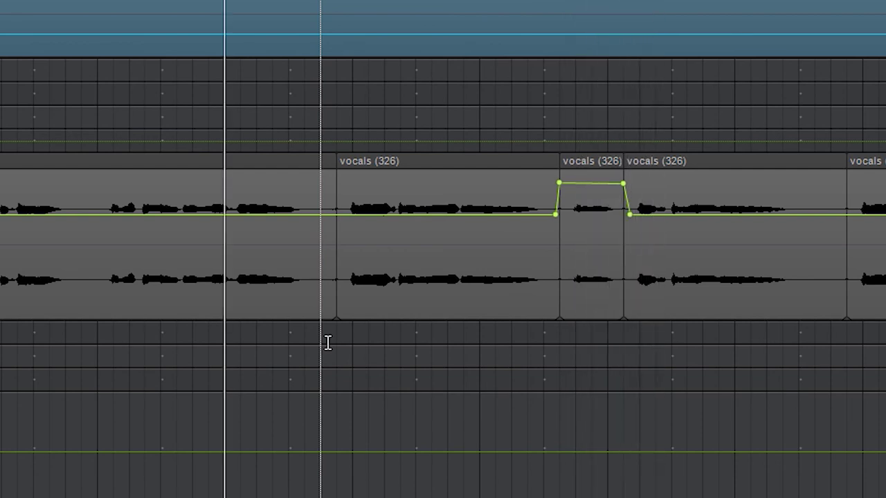
Step: Play the song in the mixer and check the Phoebe vocal's level with its Echo and Galm sends
drag(340, 324, 512, 336)
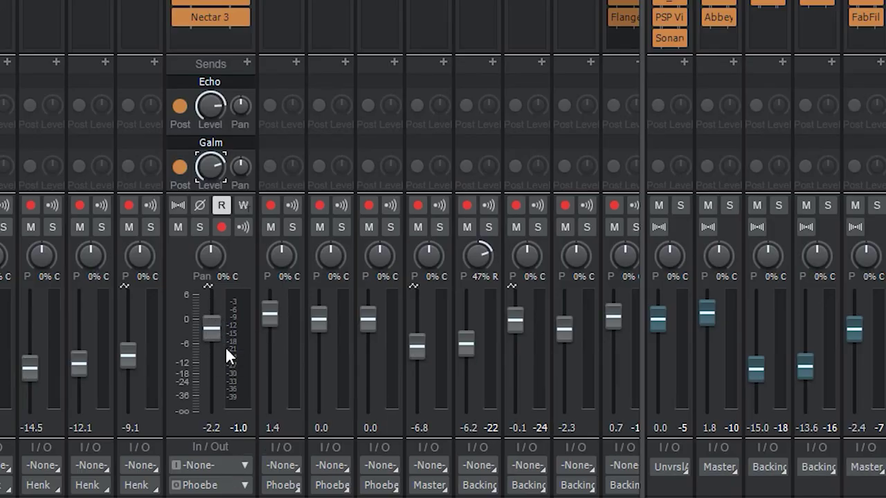
key(space)
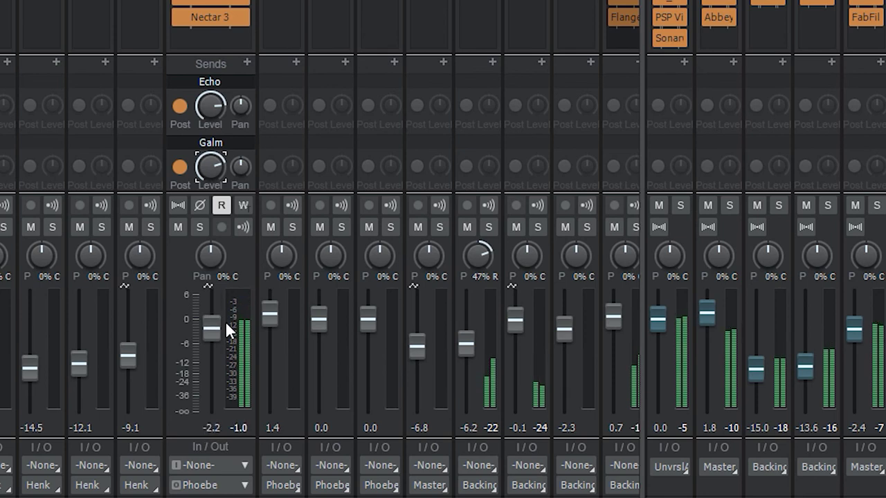
key(space)
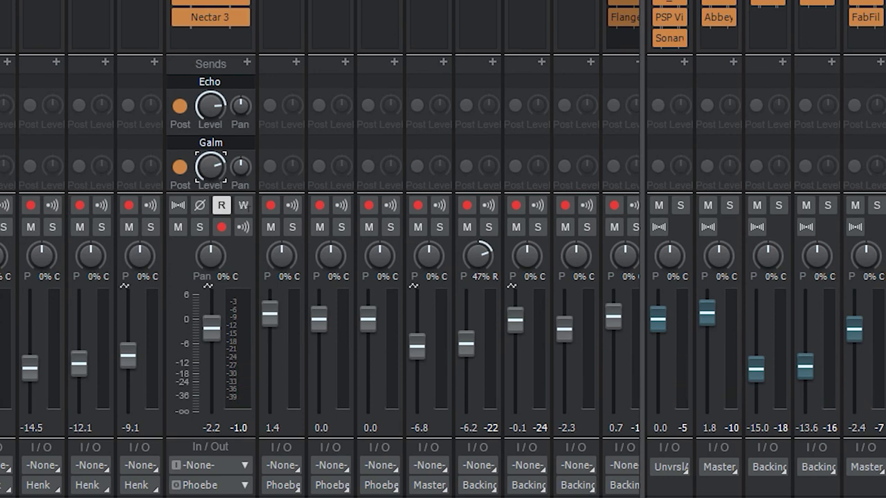
mouse_move(224, 119)
mouse_move(212, 161)
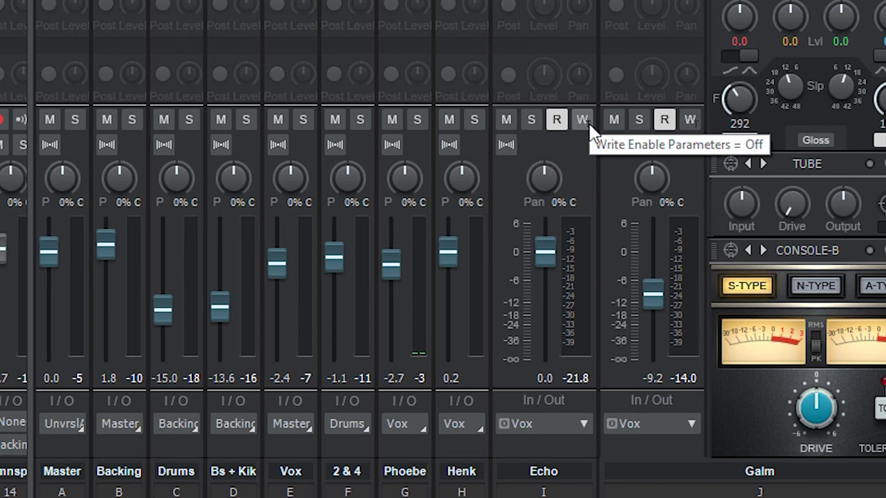
Step: Enable automation write on the Echo bus, record its fader movements during playback, and disable write again
click(582, 121)
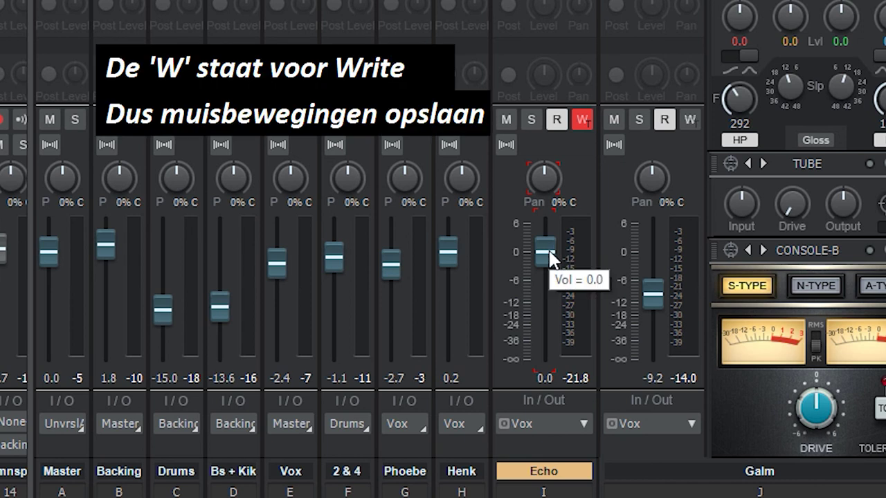
key(space)
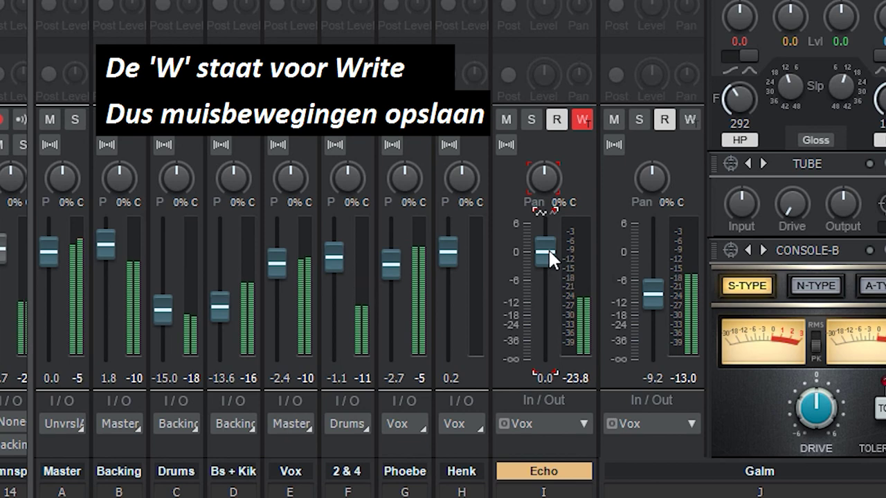
mouse_move(548, 253)
mouse_down()
mouse_move(545, 357)
mouse_move(543, 240)
mouse_up()
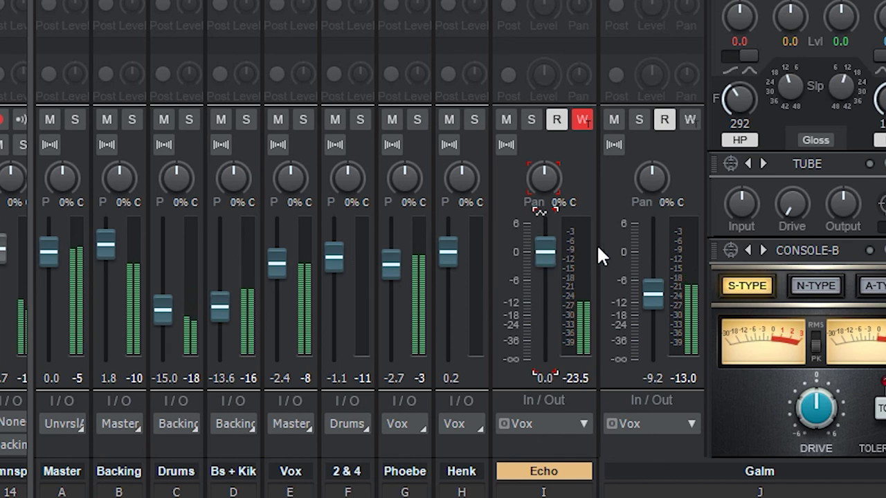
click(583, 120)
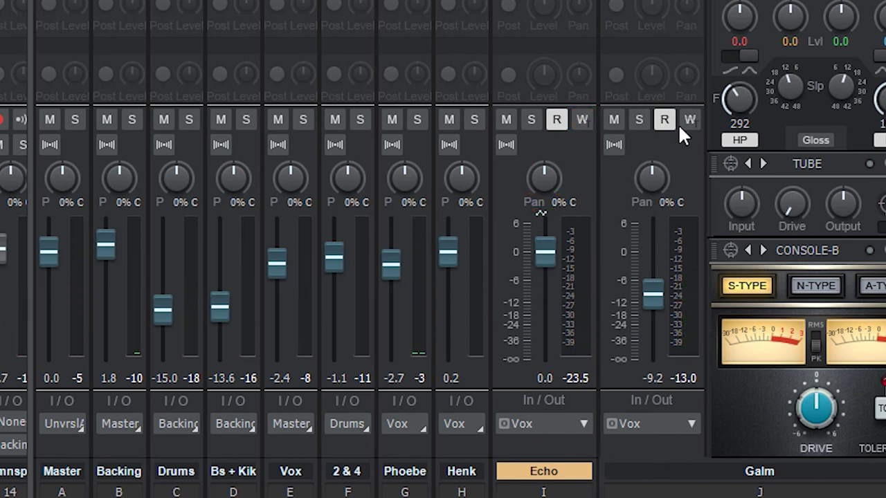
Step: Enable automation write on the Galm bus and record its fader movements during playback
click(689, 120)
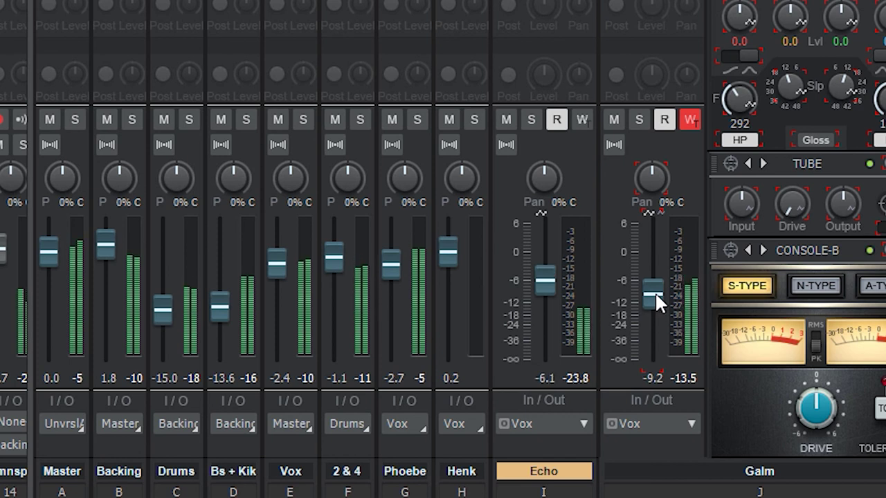
mouse_move(654, 291)
mouse_down()
mouse_move(654, 313)
mouse_move(653, 295)
mouse_up()
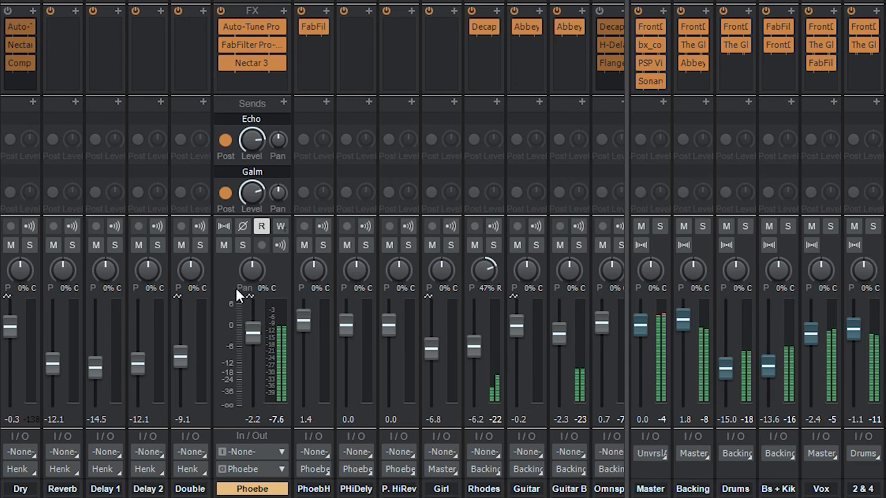
Step: Try lowering the Phoebe track's fader to -5.9 during playback, and undo the change
drag(252, 334, 252, 346)
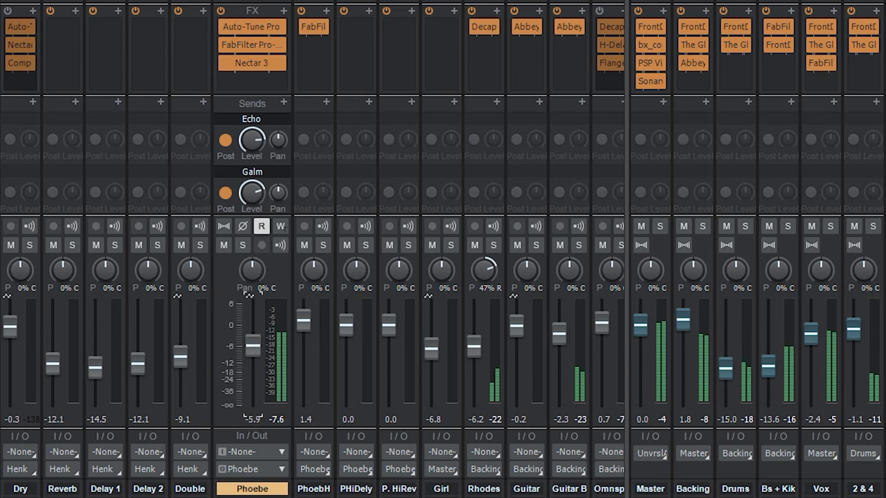
key(ctrl+z)
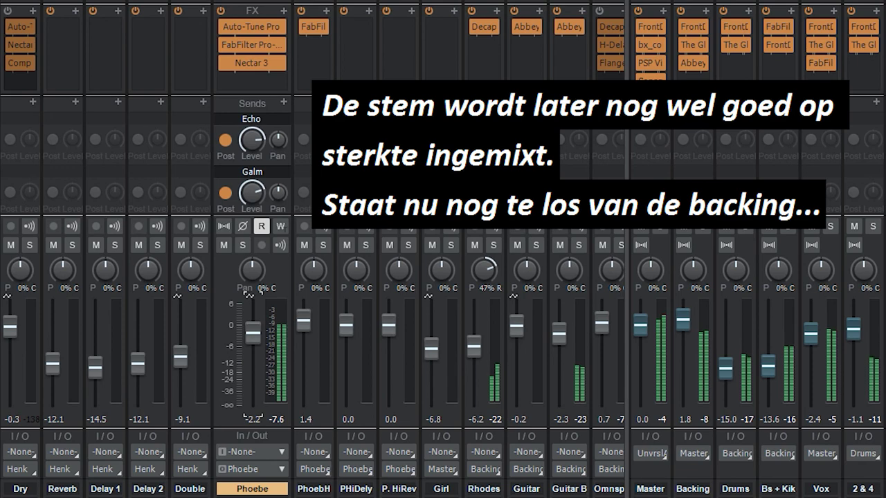